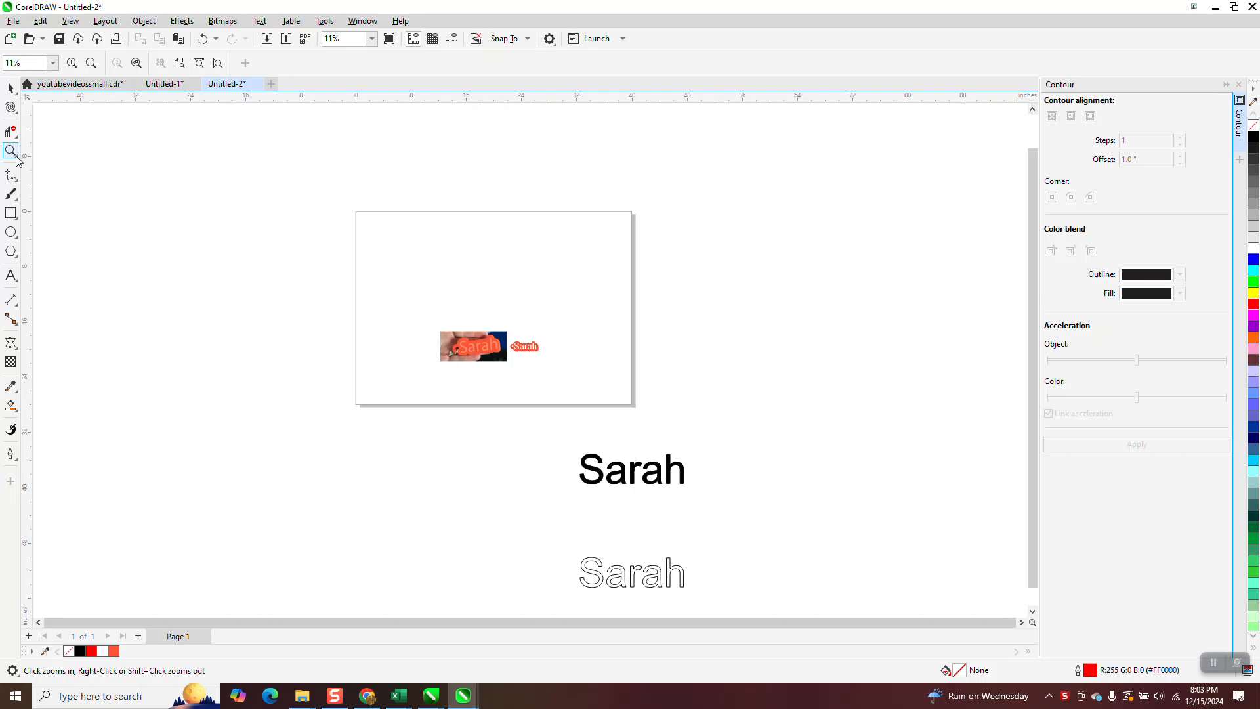
drag(550, 428, 845, 537)
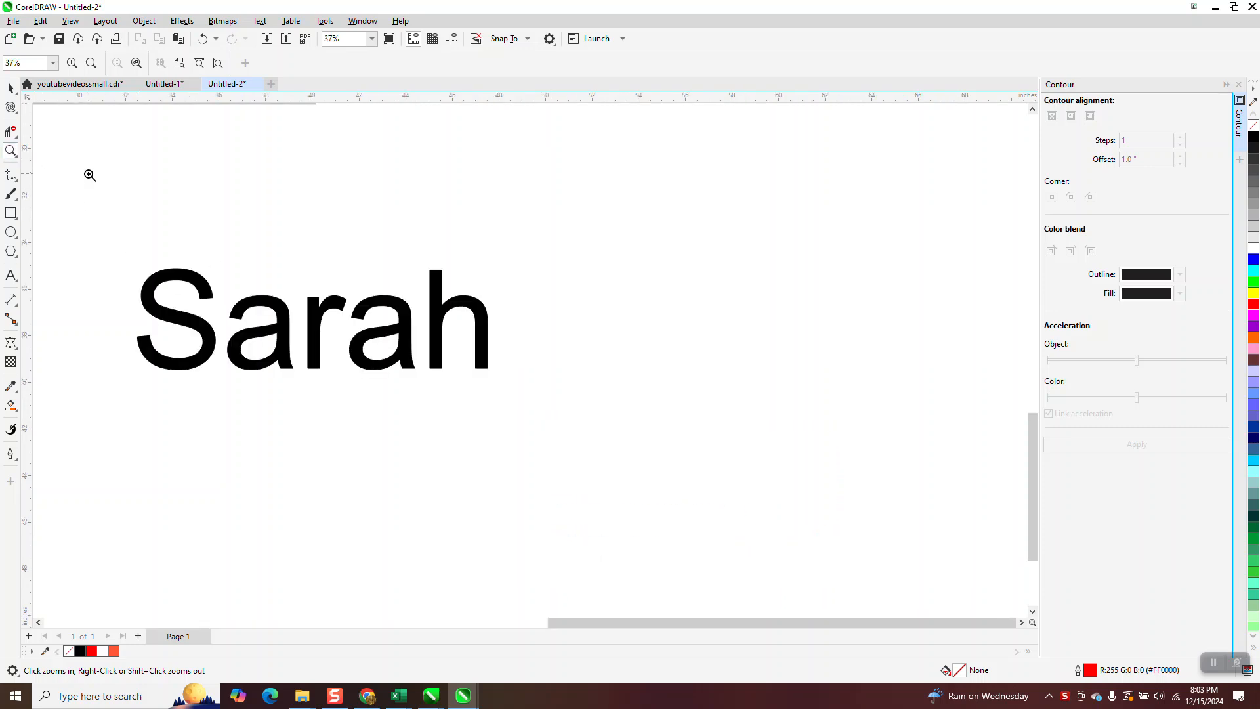
click(11, 88)
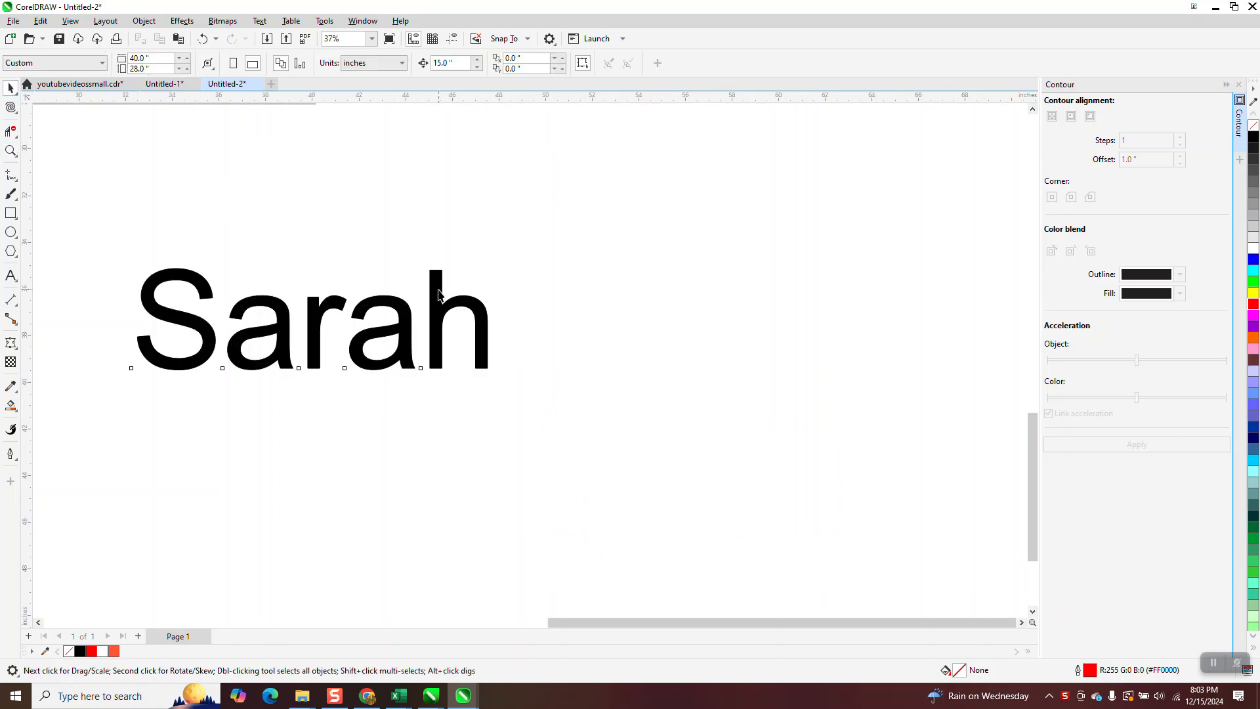
click(444, 294)
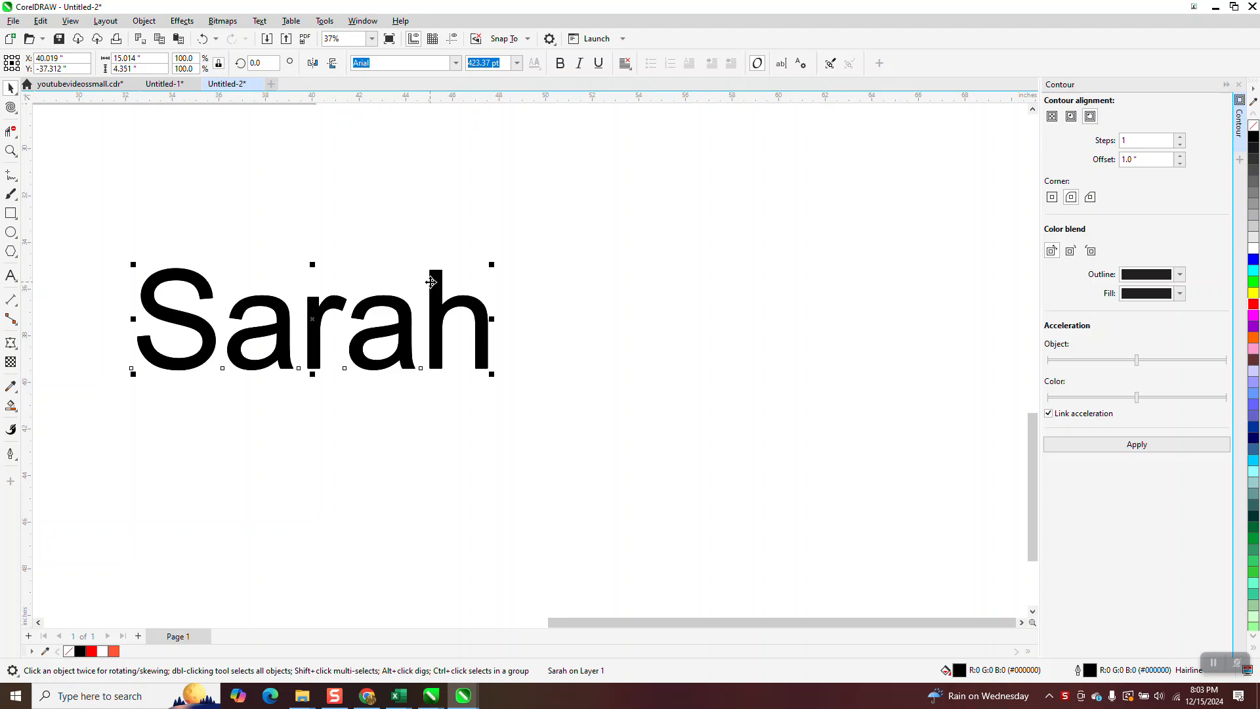
key(ctrl+d)
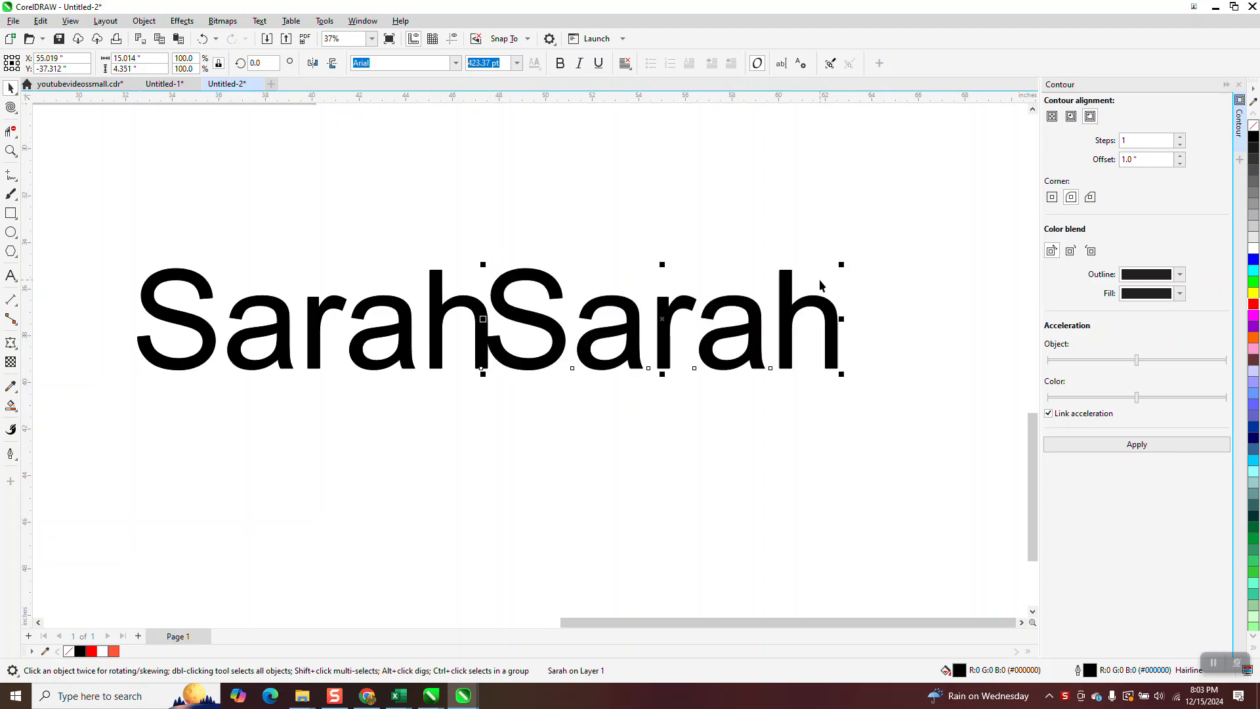
key(Delete)
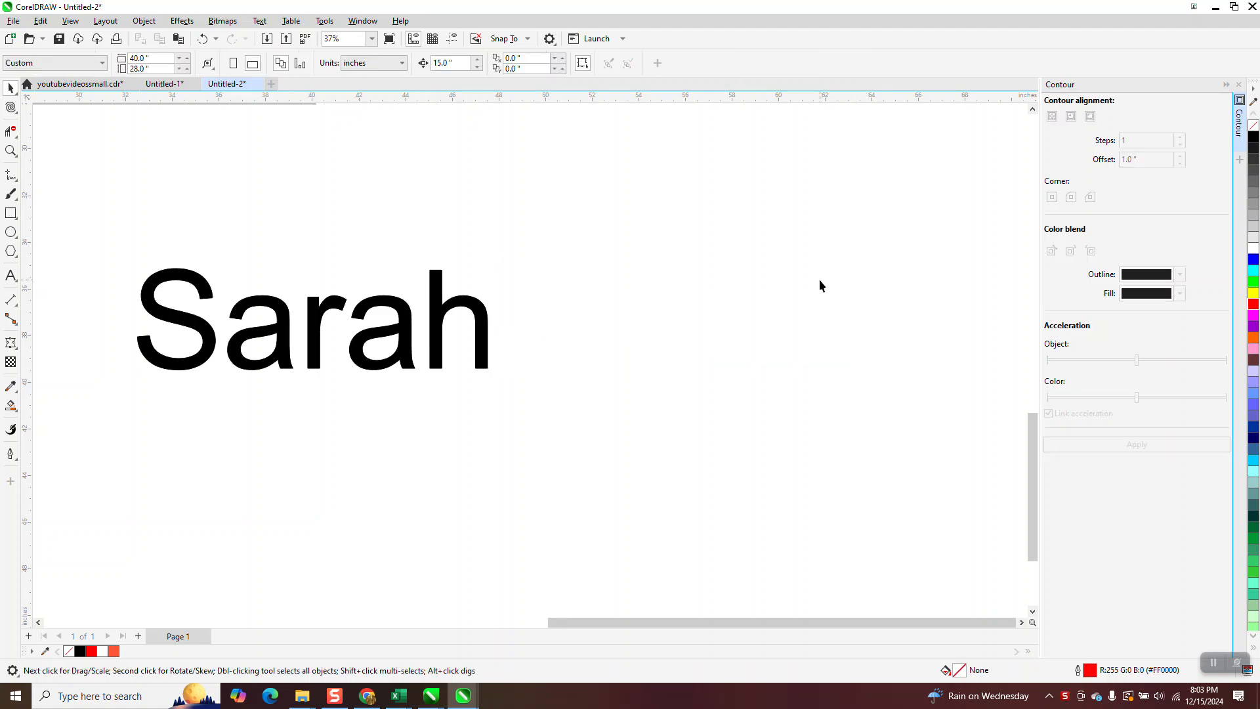
- Set the nudge distance to 17 inches and place a copy of the black name text one nudge to the right
double_click(447, 63)
text(1)
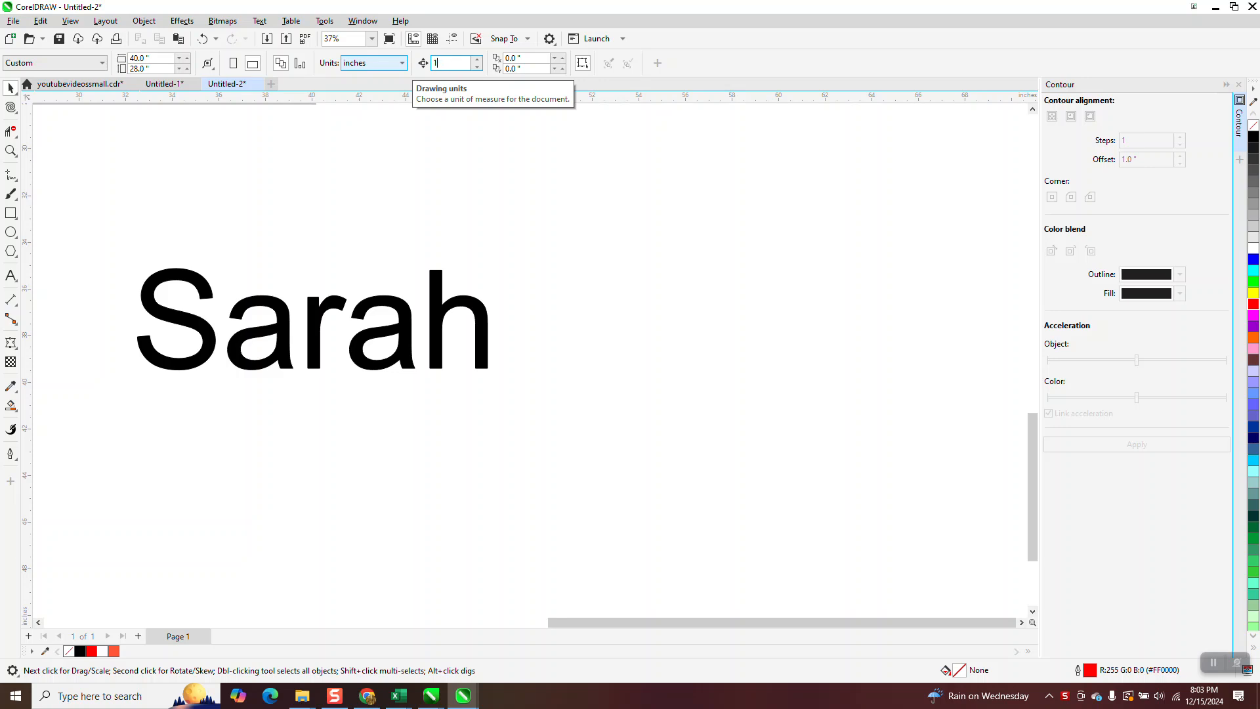
click(482, 309)
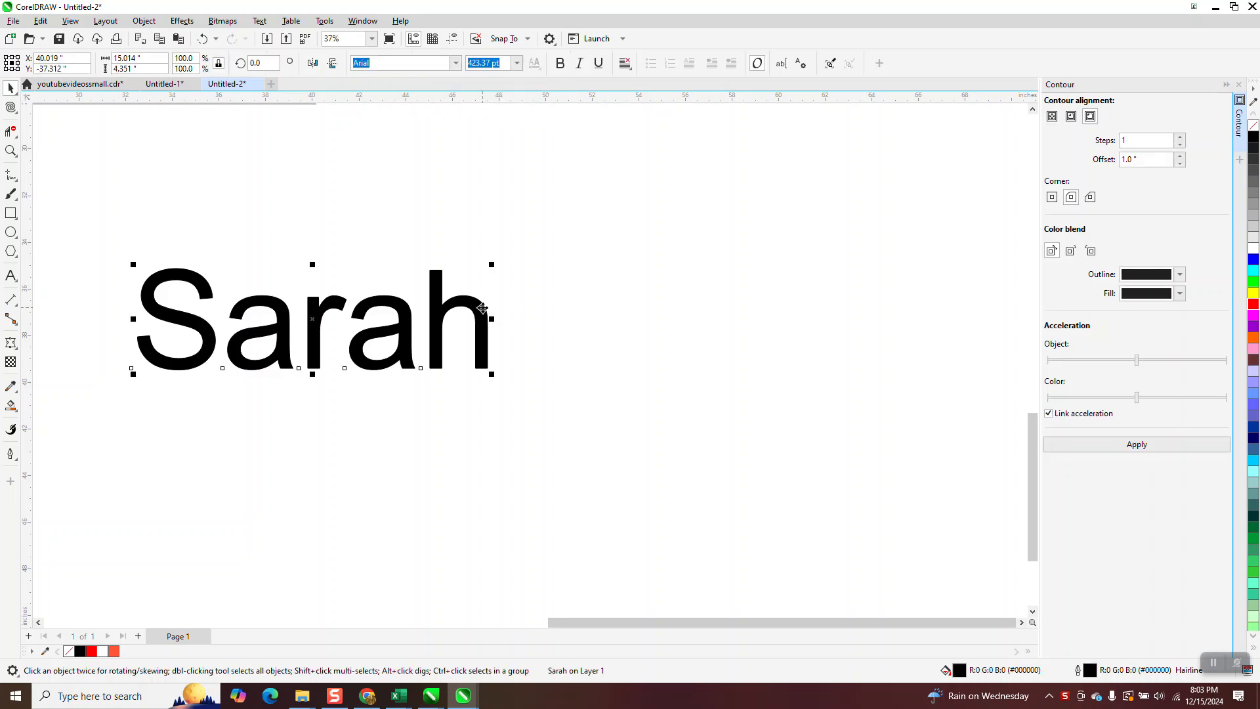
key(Right)
key(ctrl+z)
key(plus)
key(Right)
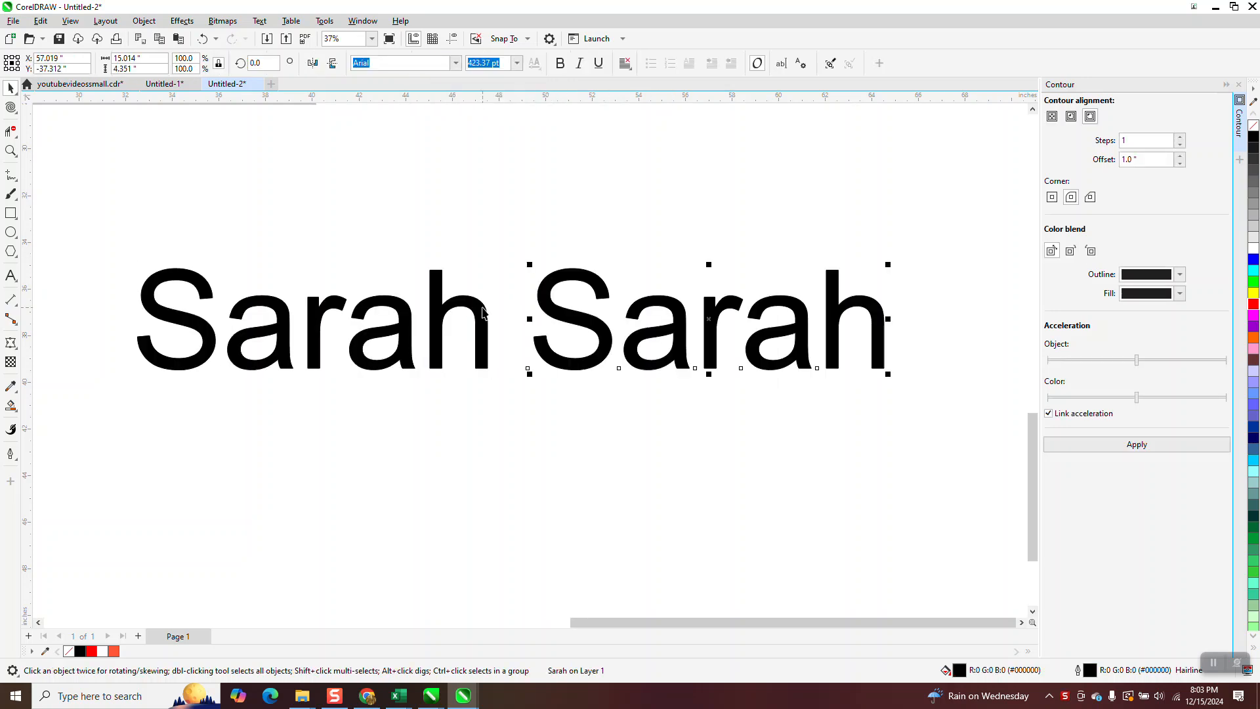
- Remove the copy's fill, try a one-step 1-inch outside contour on it, and discard both the contour and the copy
click(1253, 127)
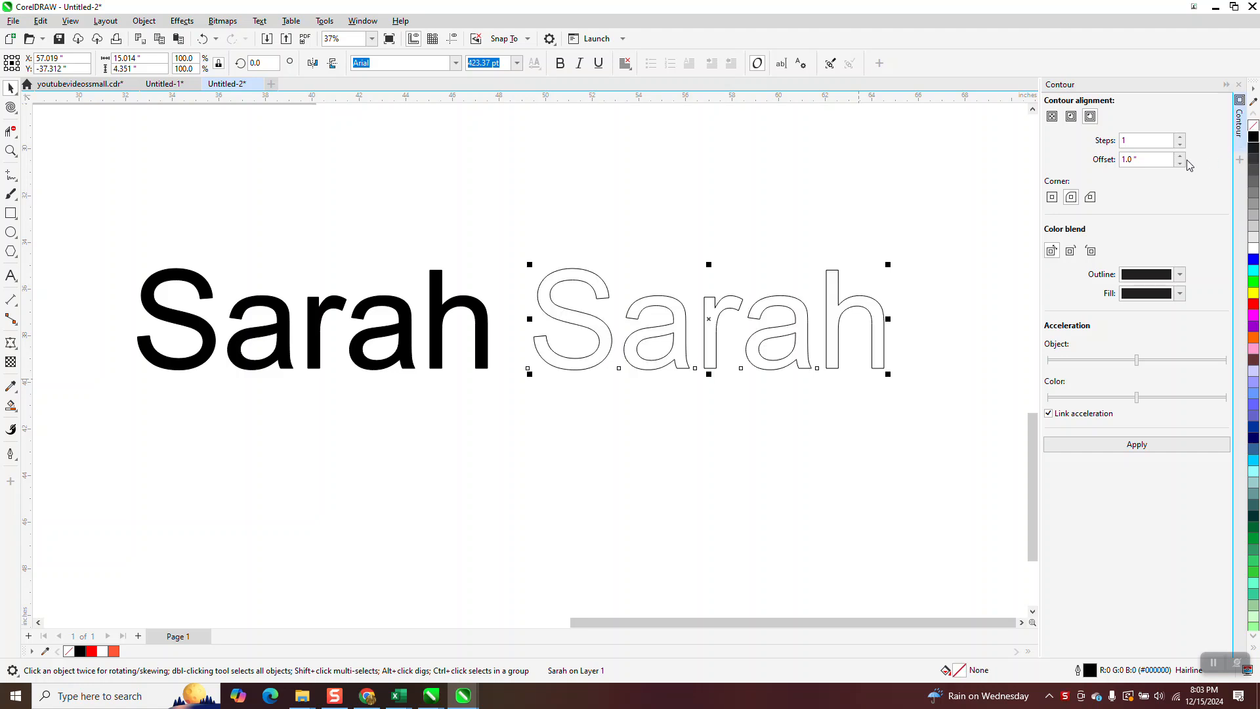
click(1136, 445)
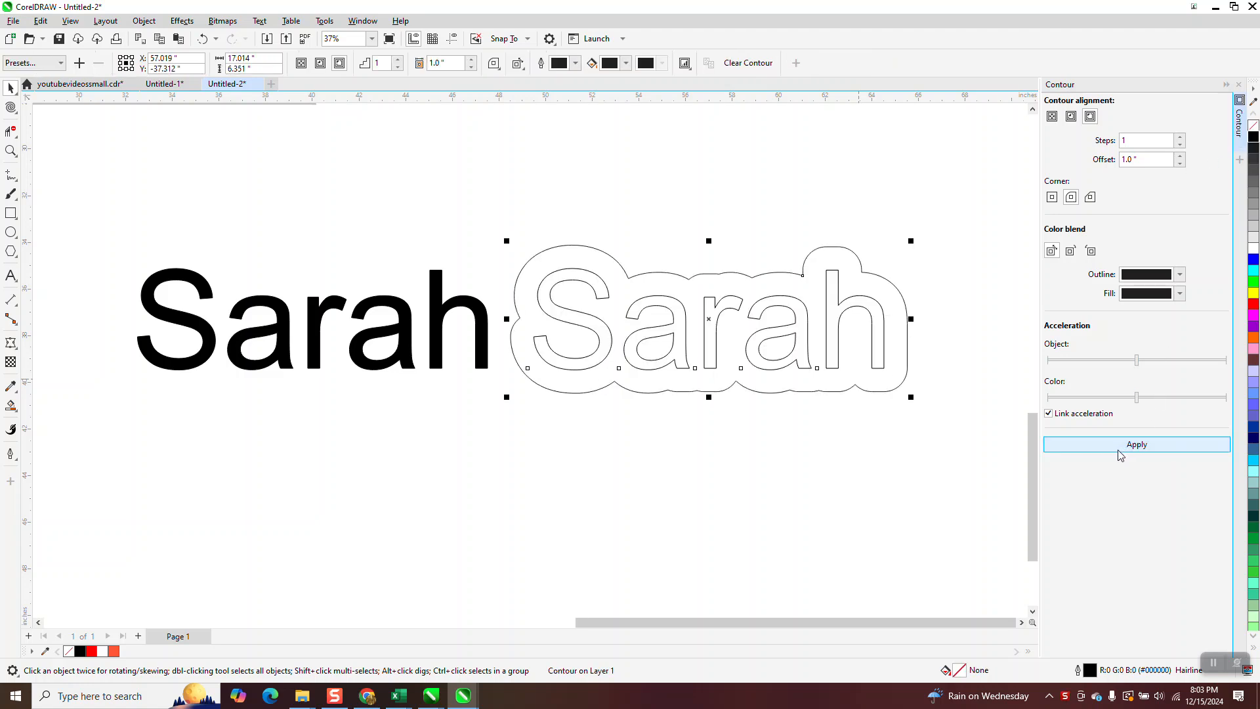
click(204, 39)
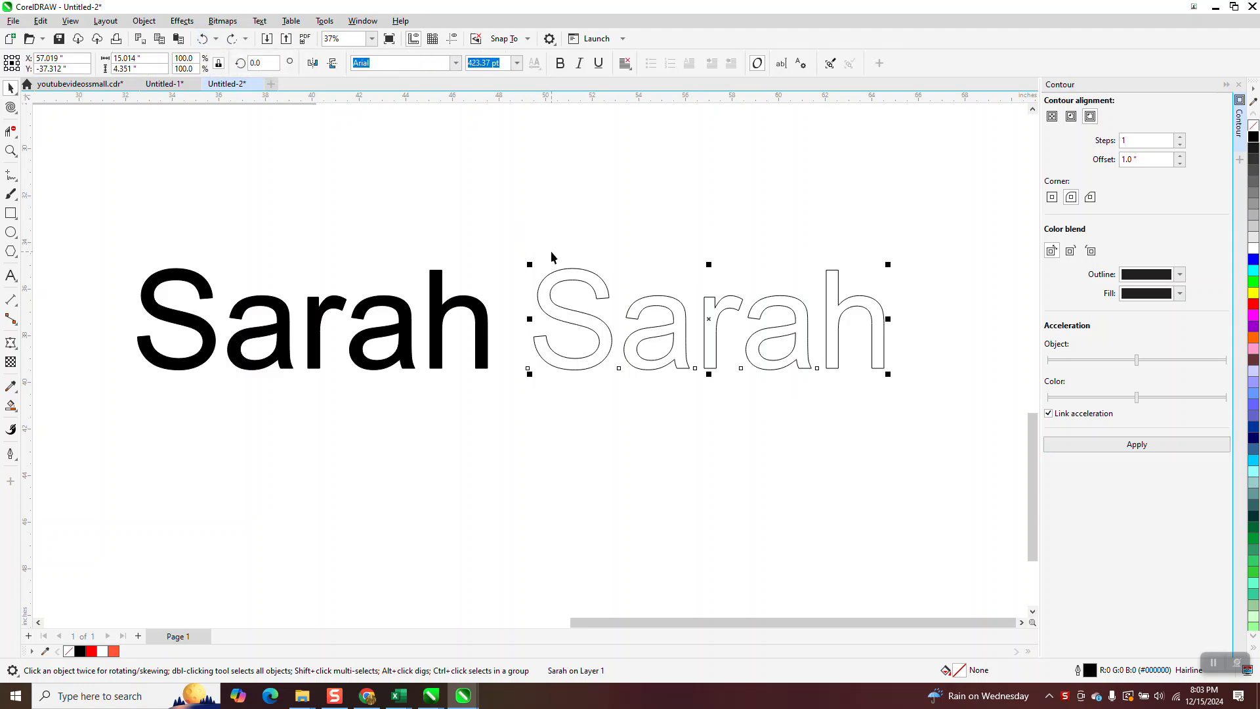
key(Delete)
- Apply a one-step 1-inch outside contour to the black name text and break the contour apart
click(483, 322)
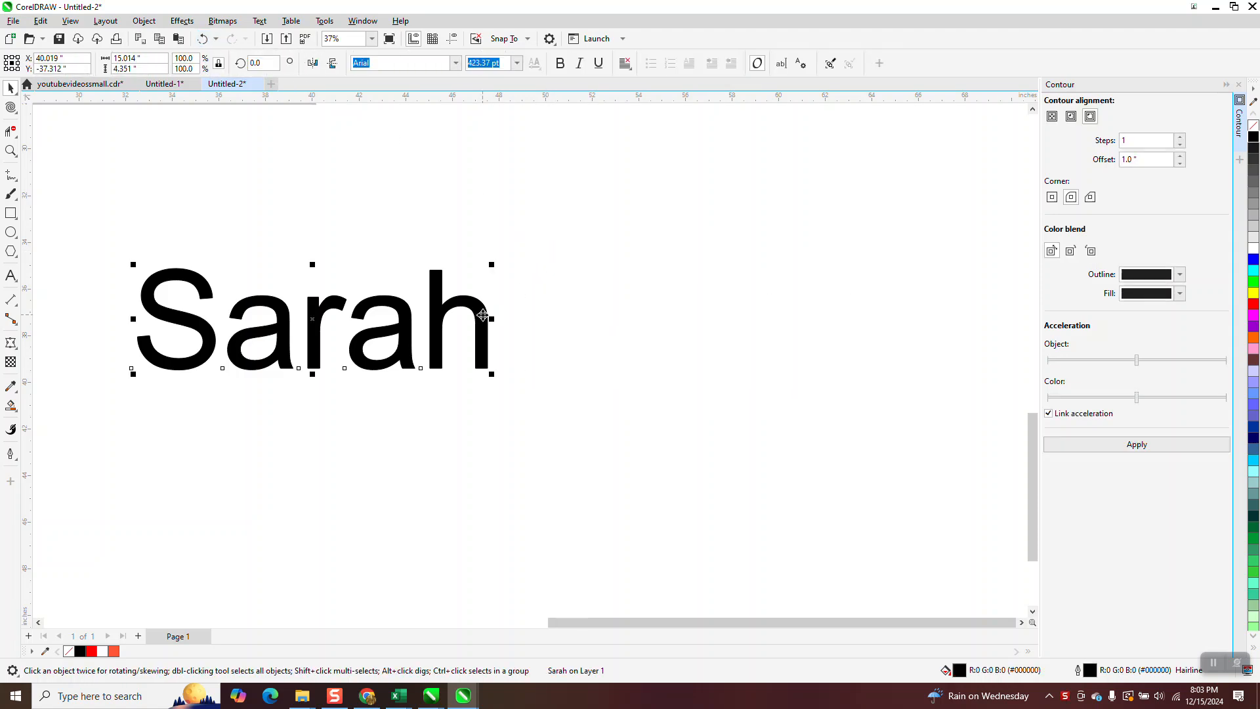
click(1119, 442)
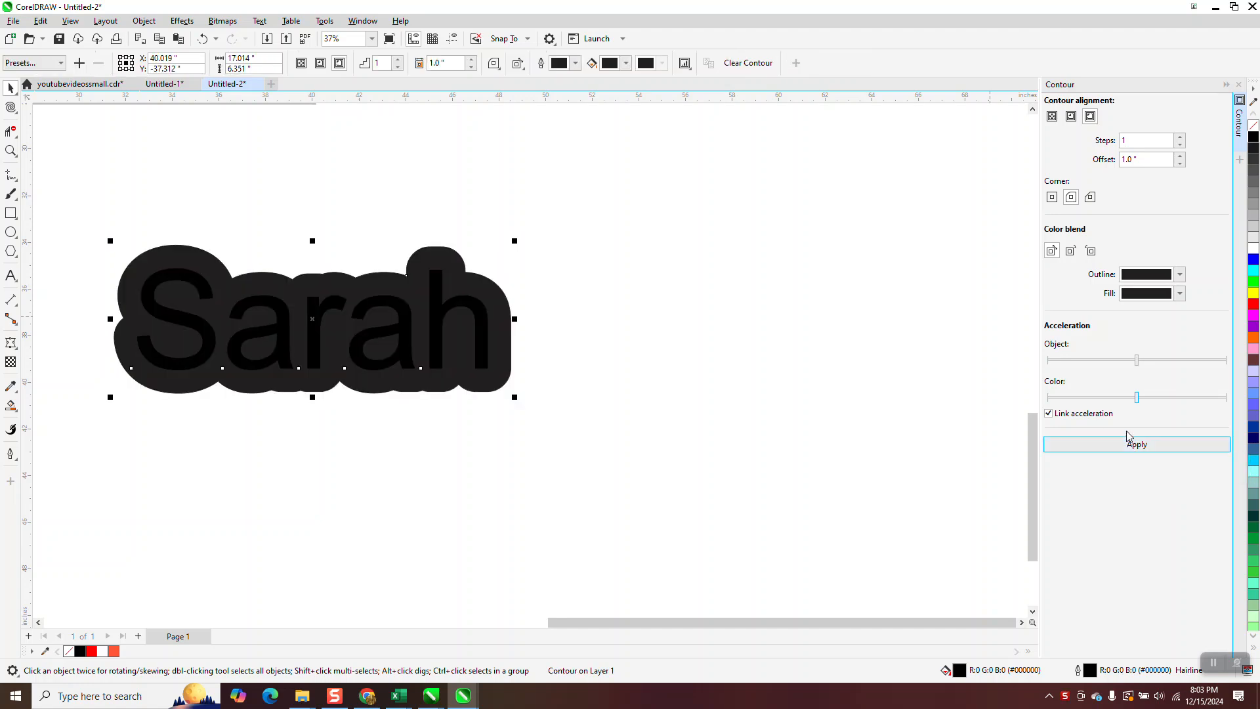
click(156, 27)
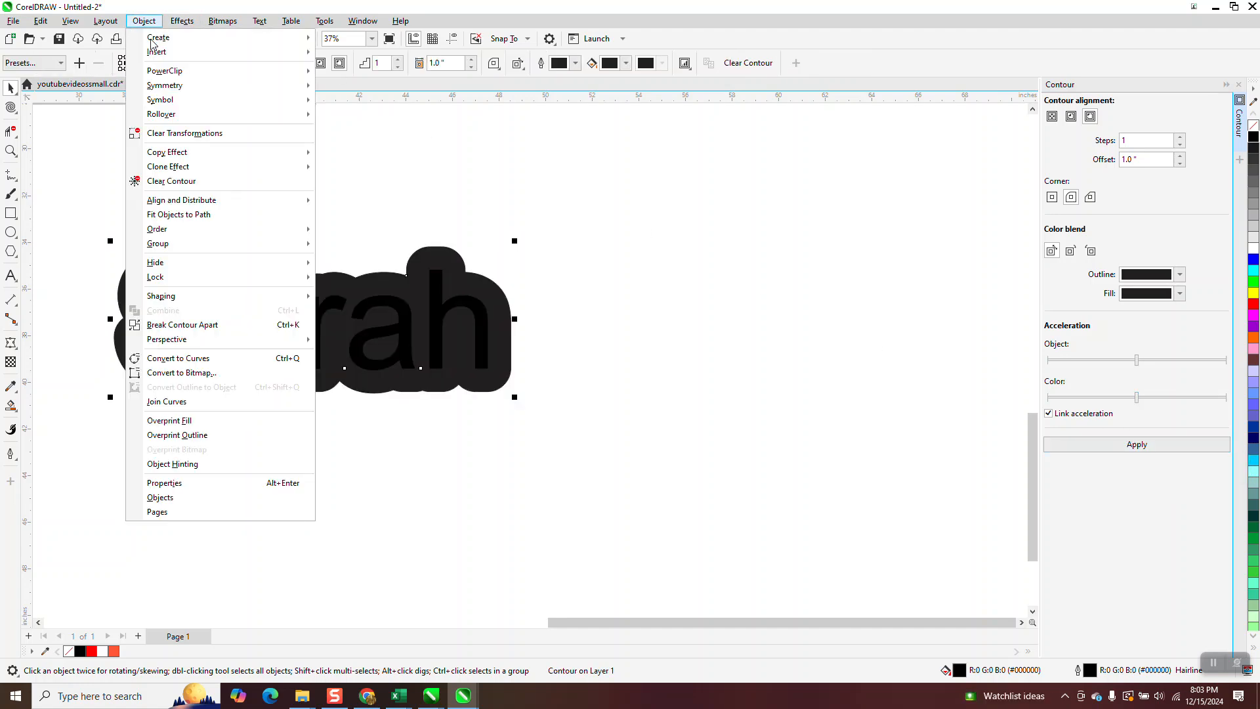
click(236, 324)
click(261, 219)
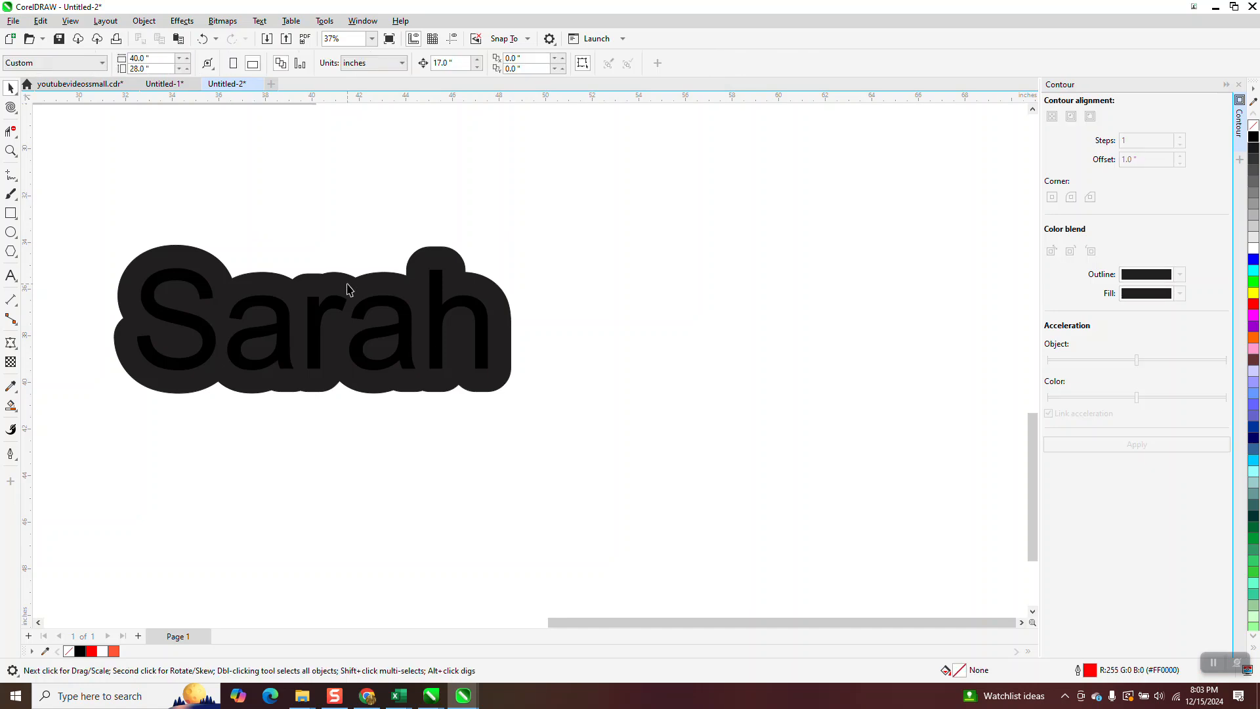
- Remove the fill from the separated contour shape and give it a red outline
click(349, 286)
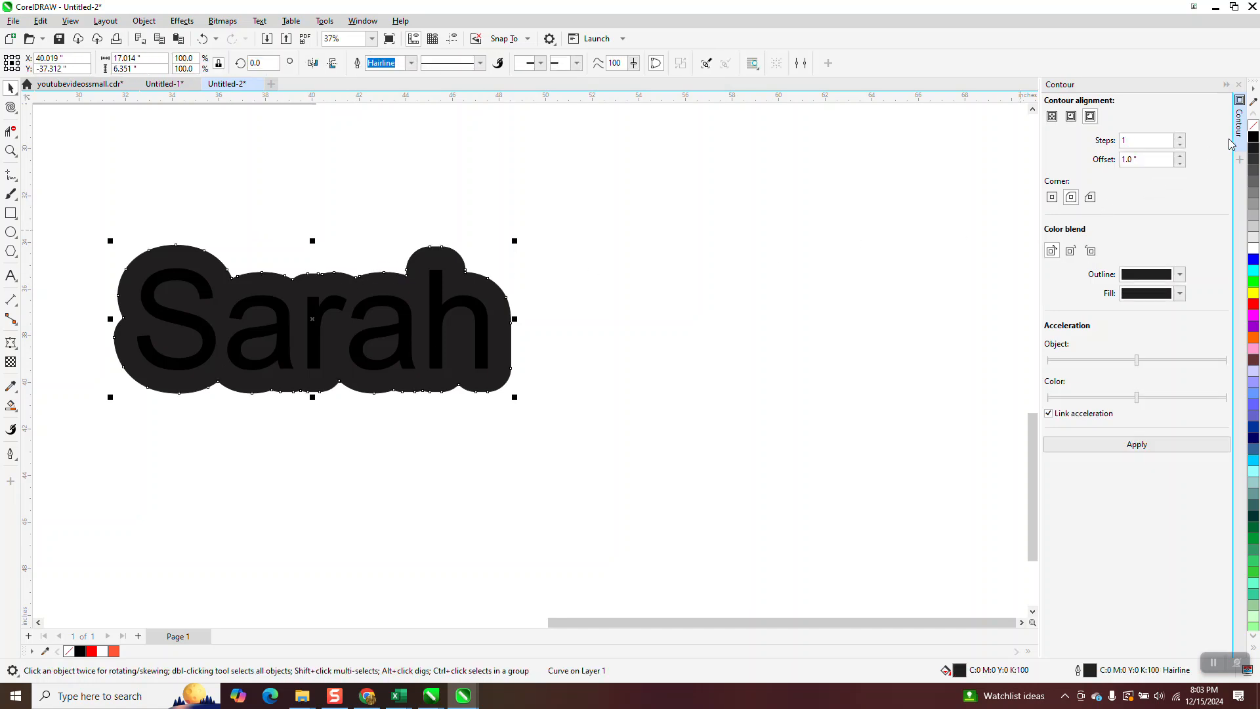
click(1255, 130)
right_click(1254, 304)
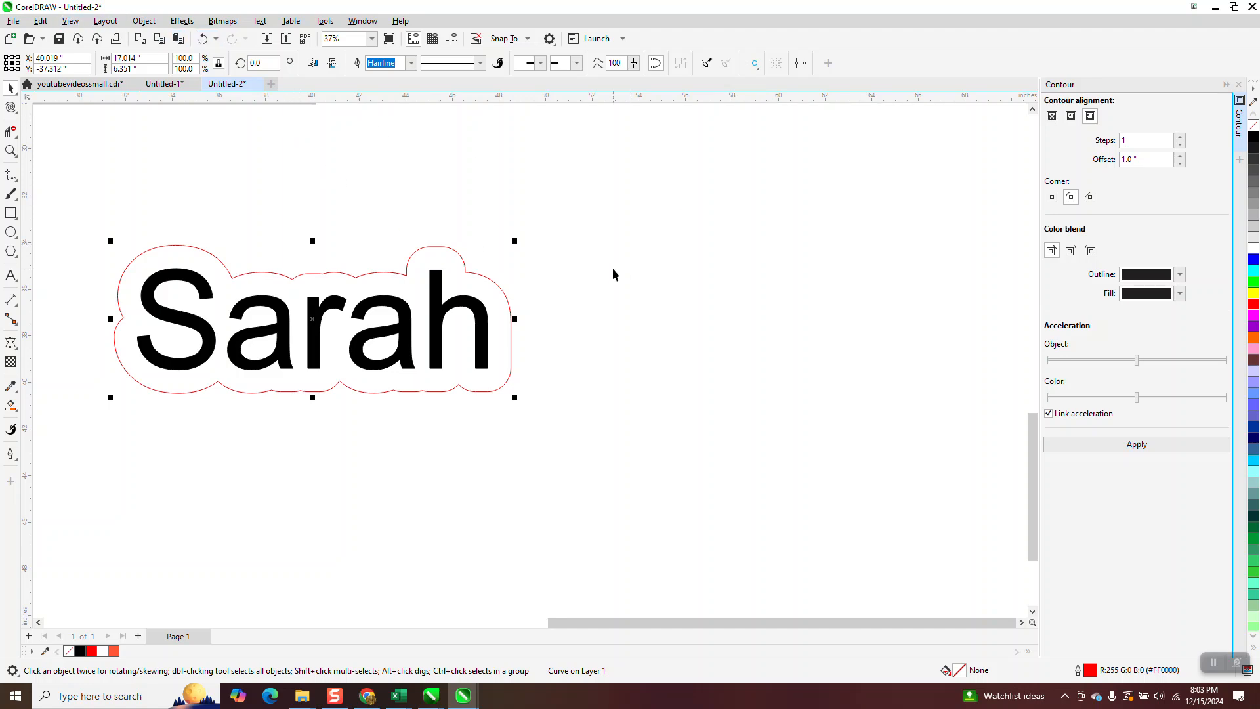
- Nudge the name text 17 inches to the right, remove its outline, and nudge it back inside the contour
click(487, 308)
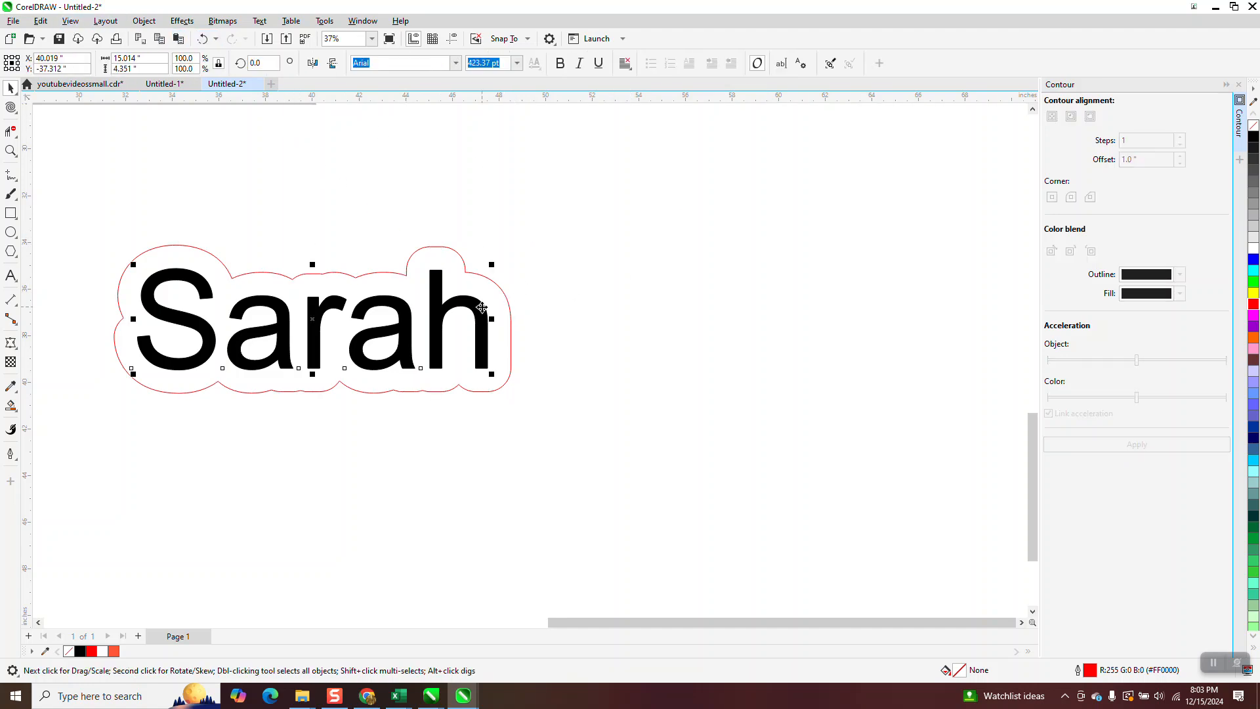
key(Right)
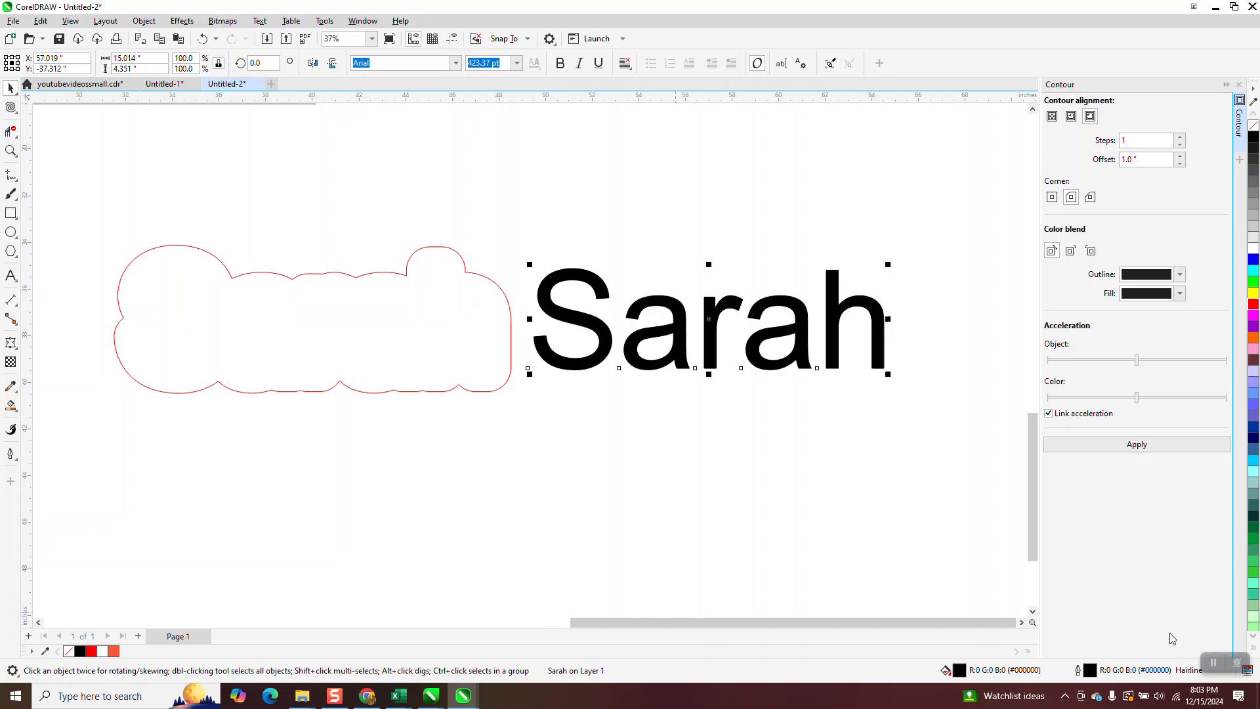
right_click(1253, 126)
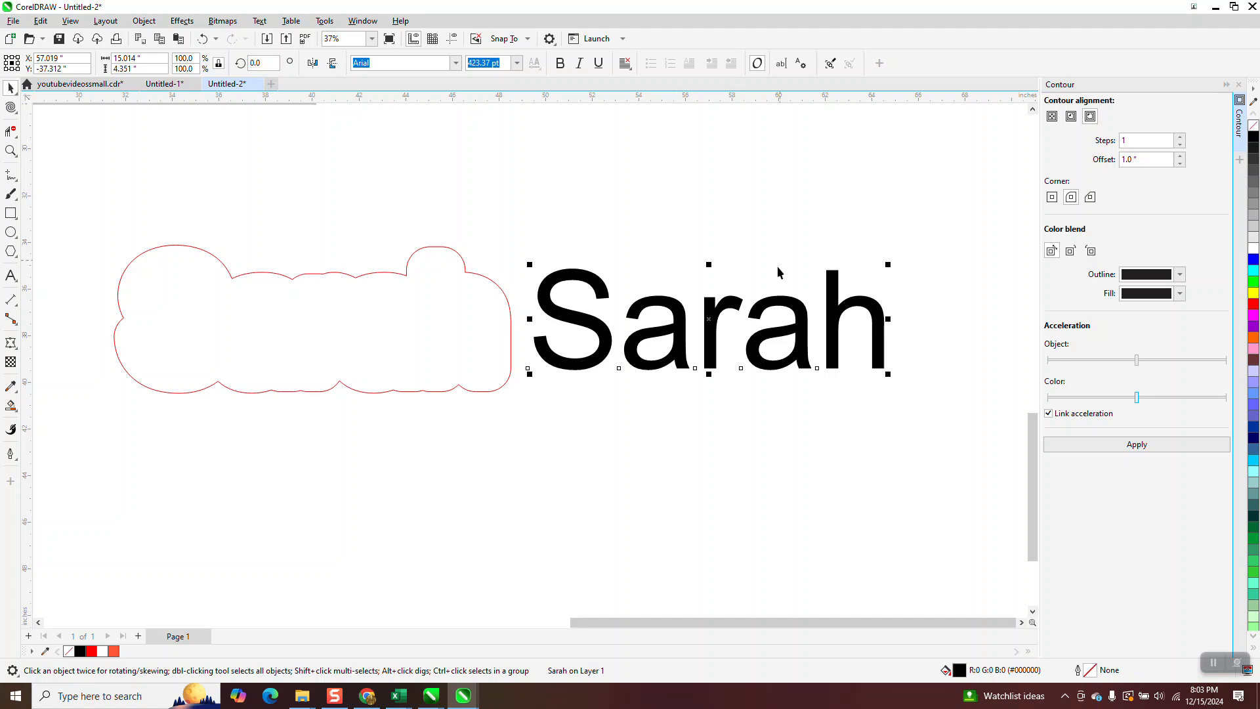
key(Left)
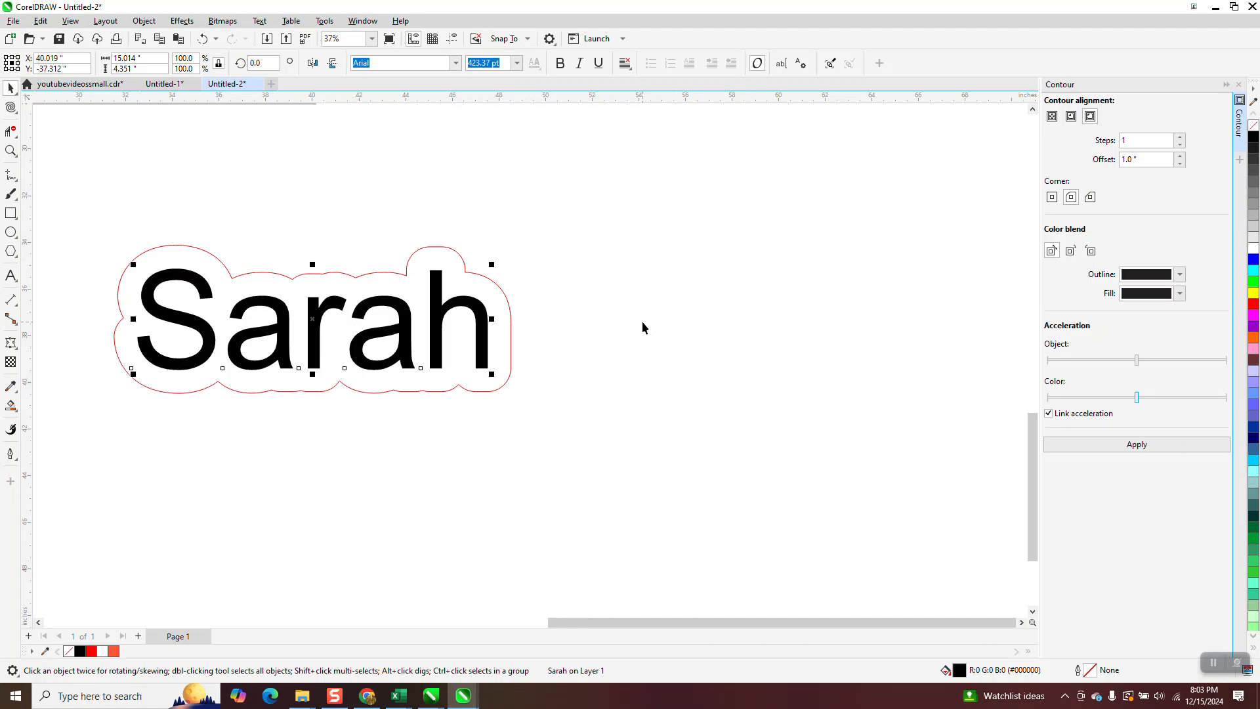
- Delete the red contour shape and move the name text to about X 47 inches, Y -34.9 inches
click(446, 248)
key(Delete)
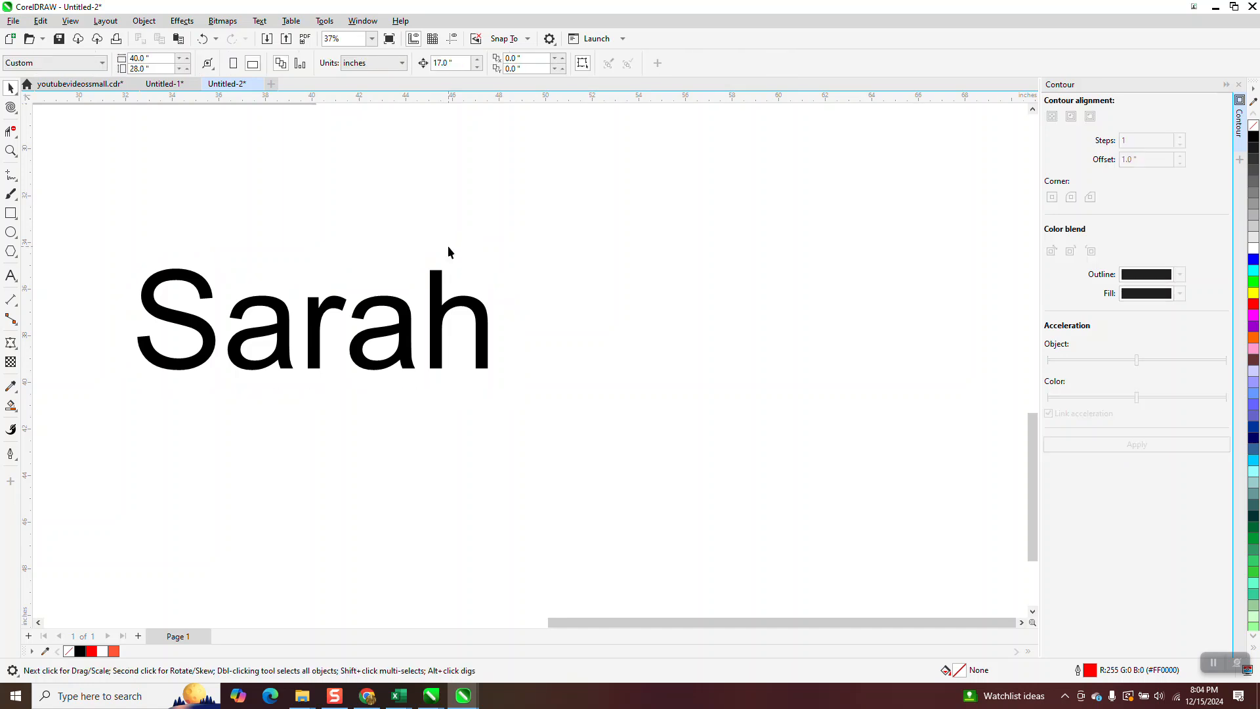
click(487, 305)
drag(493, 301, 643, 251)
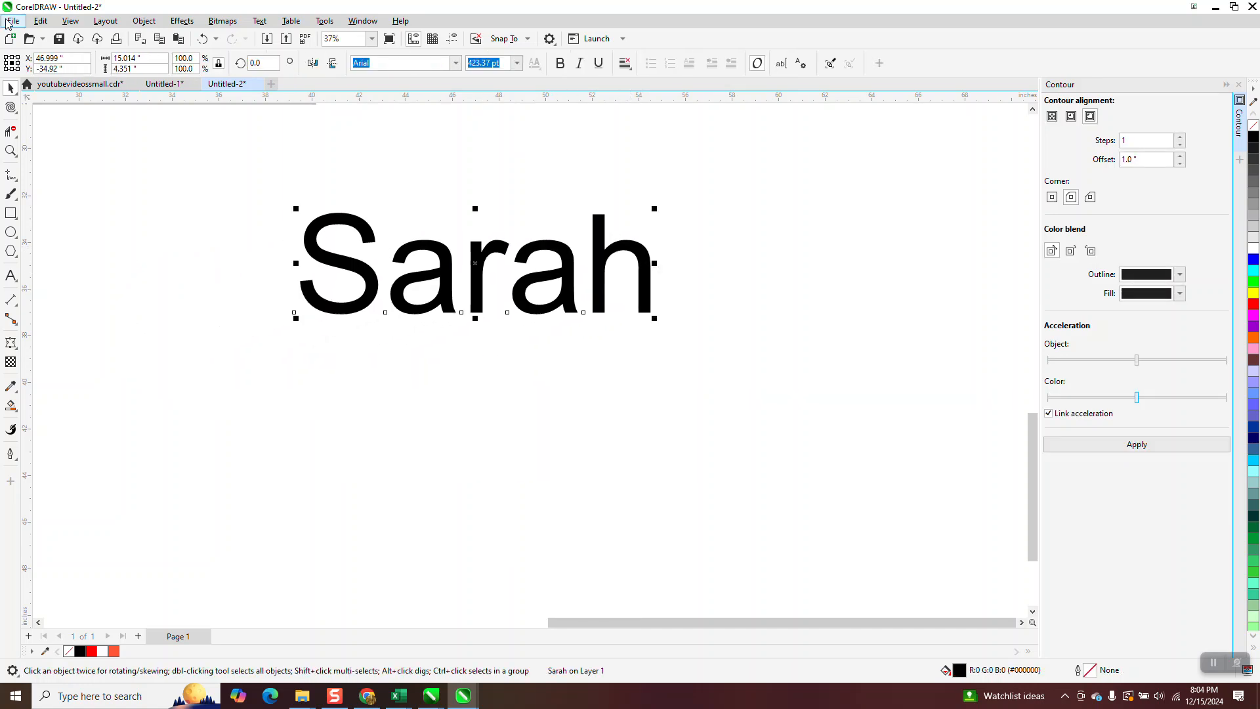
- Break the name text apart into letters and duplicate all of them 17 inches to the right
click(153, 23)
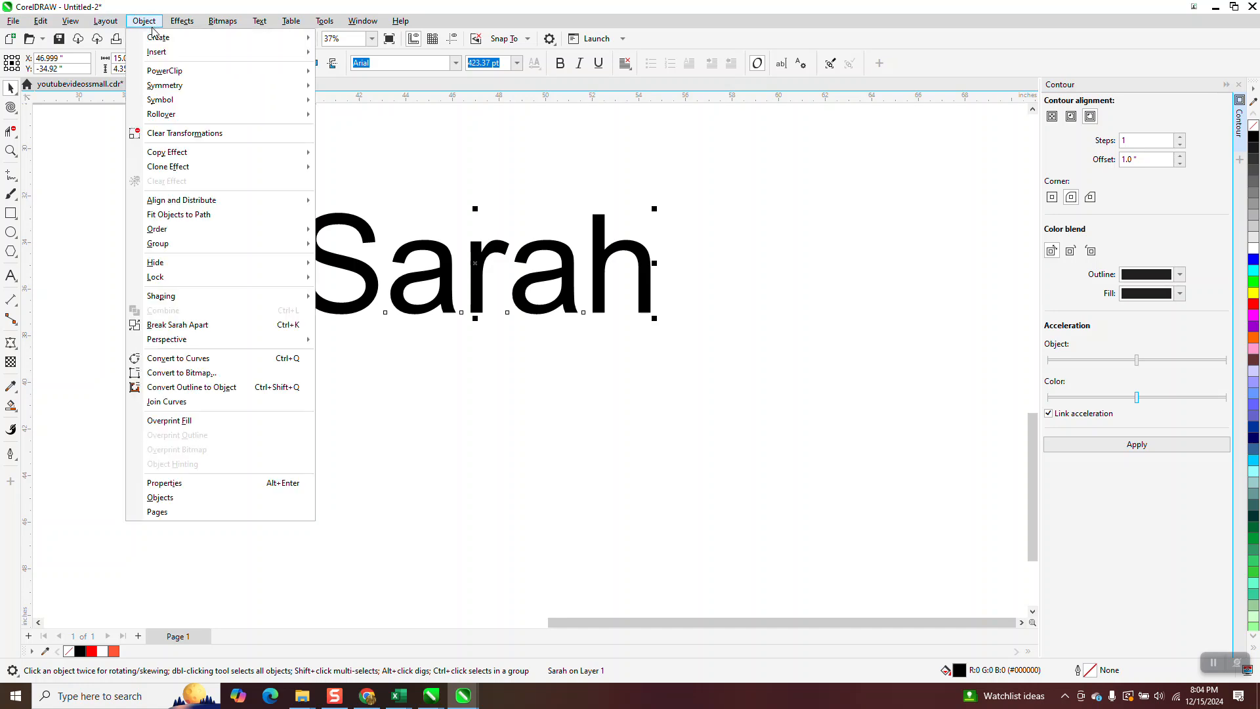
click(200, 324)
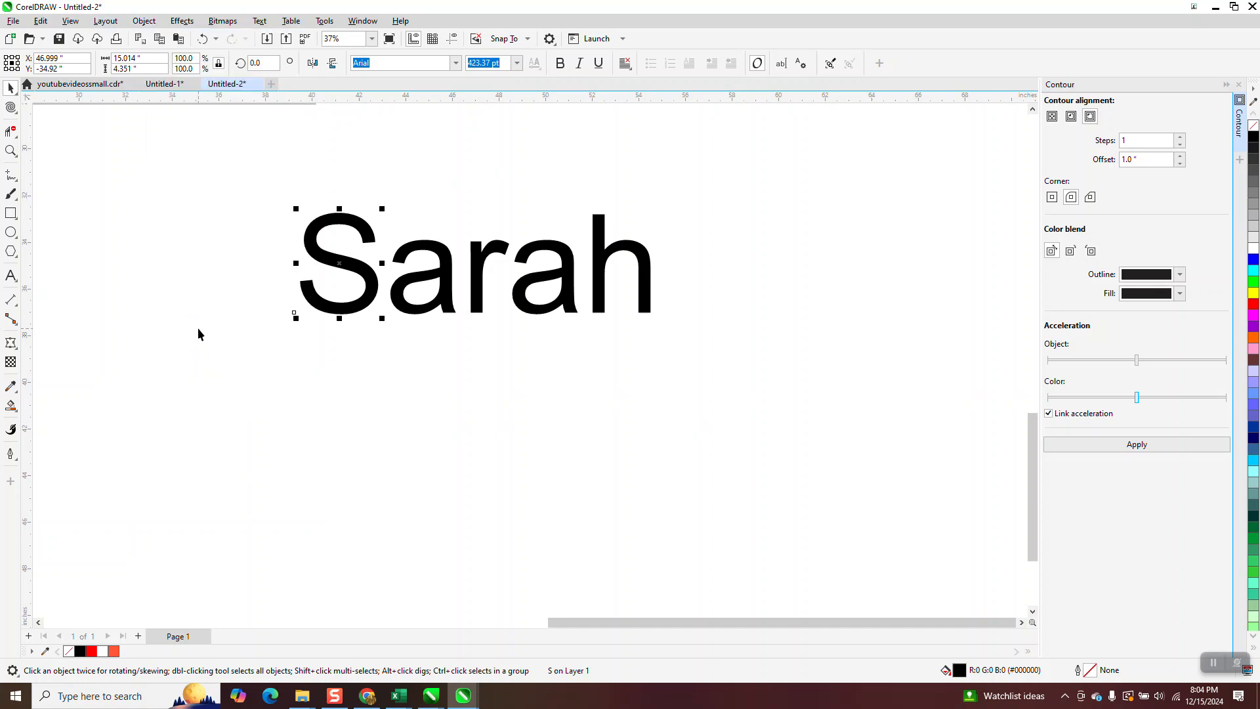
drag(254, 180, 686, 356)
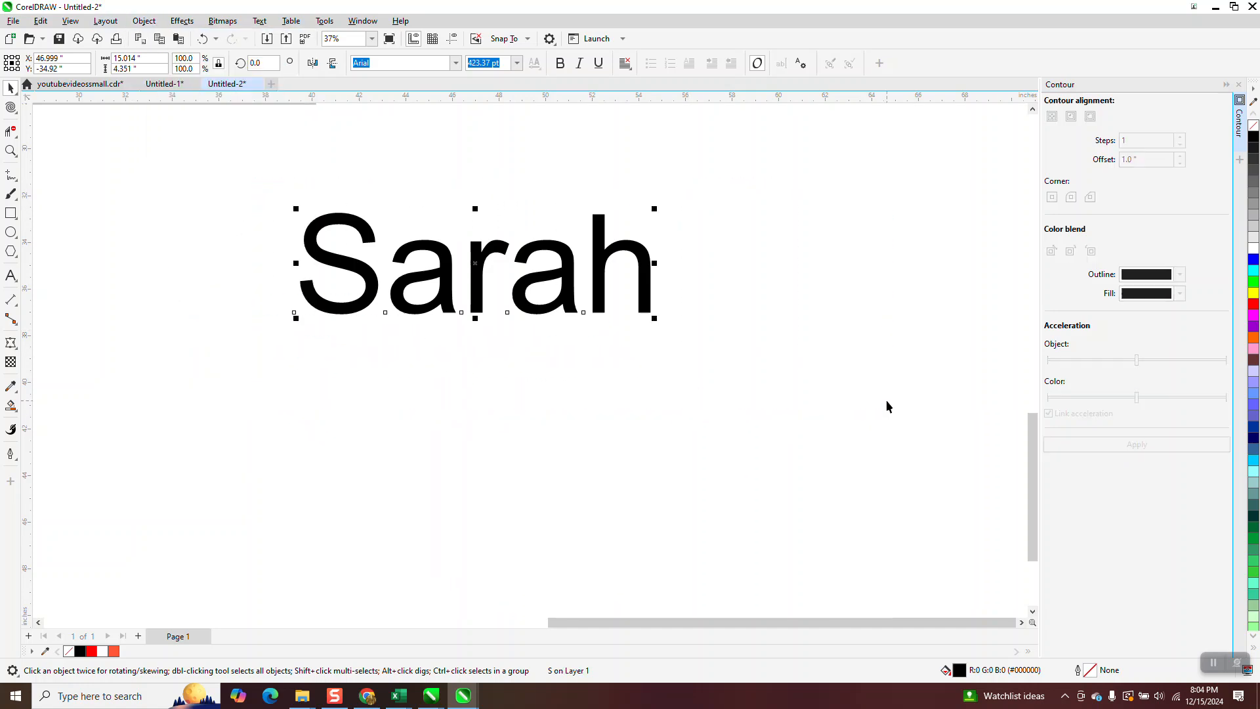
key(ctrl+d)
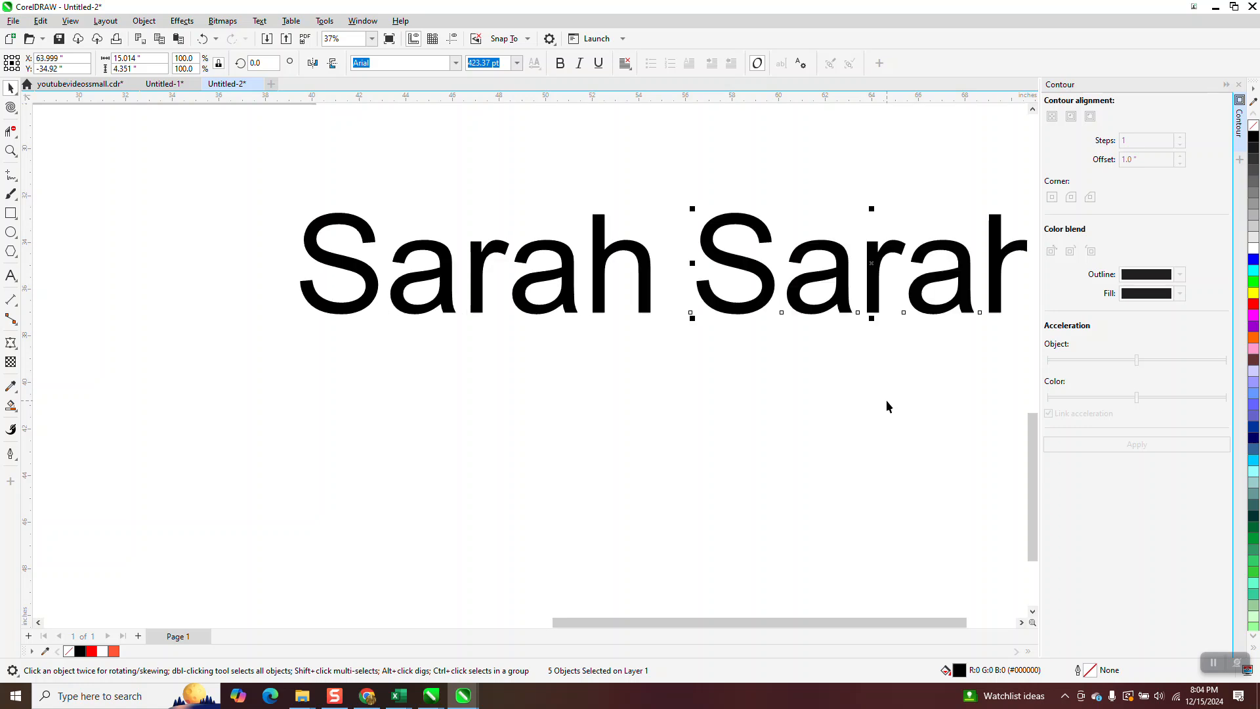
- Convert the original set of letters to curves and create a boundary around them
click(360, 235)
drag(262, 178, 674, 337)
click(143, 21)
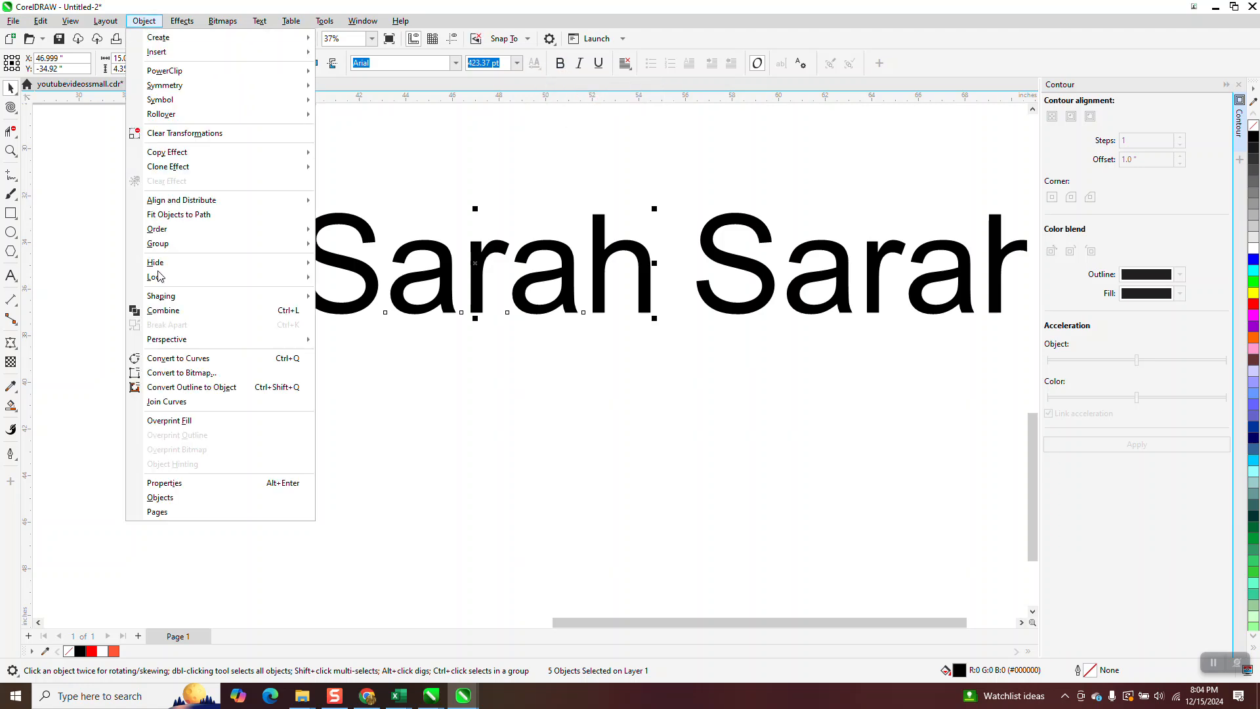
click(174, 360)
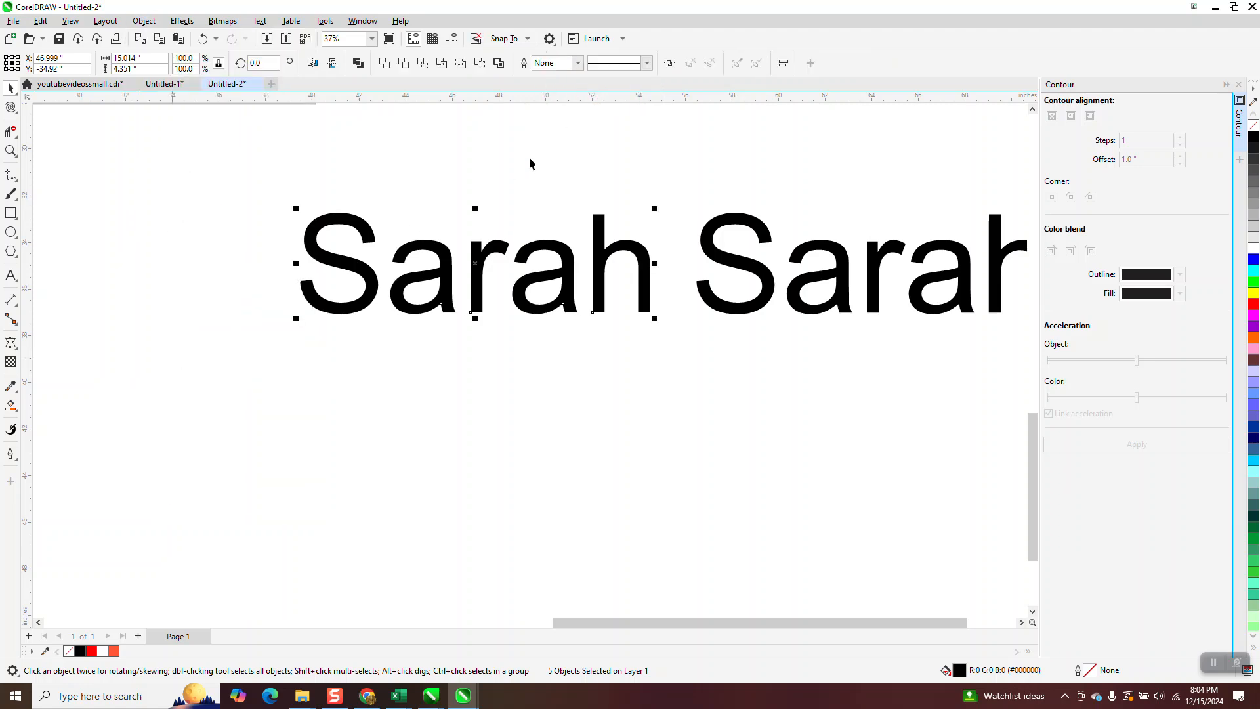
click(499, 63)
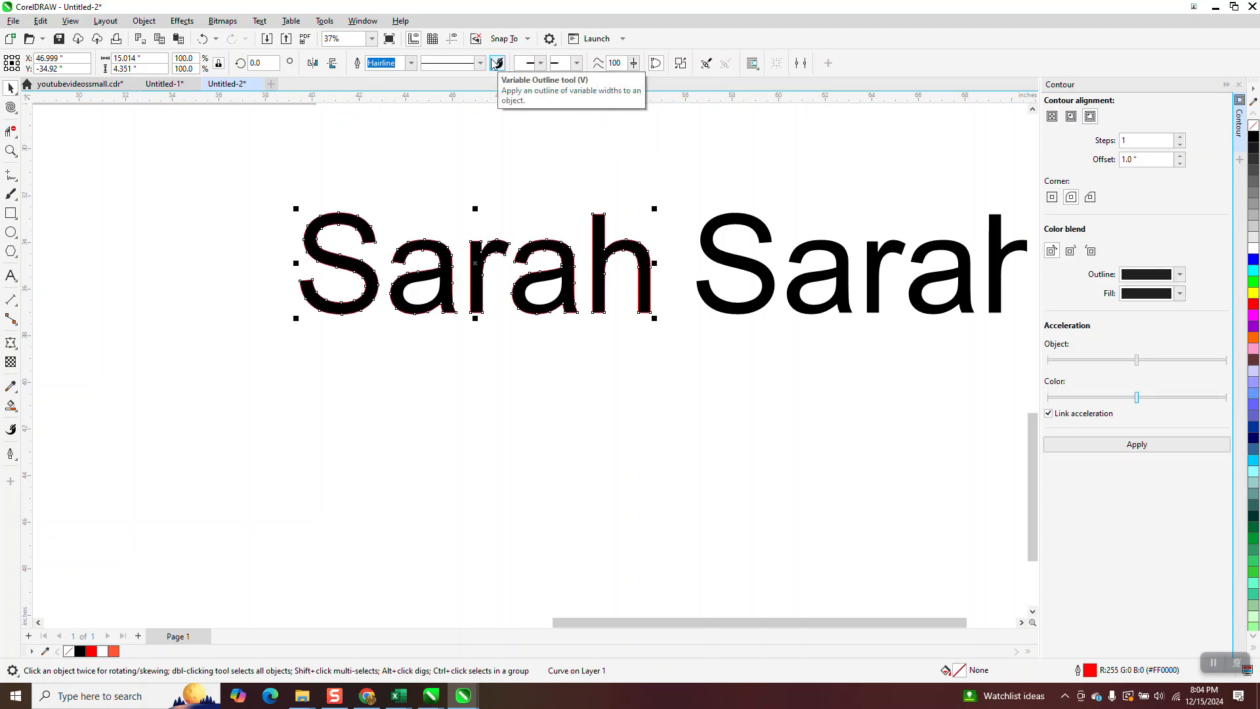
- Move the red boundary curve 34 inches to the right, clear of both black names
key(Down)
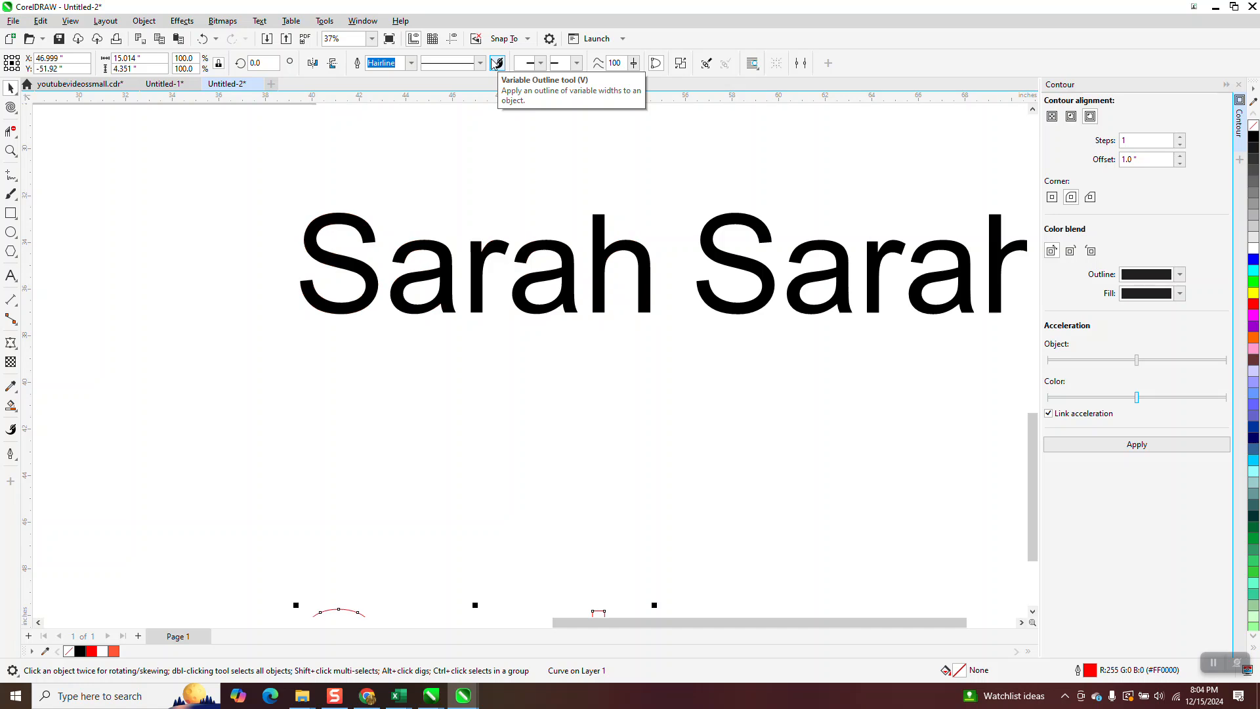
key(ctrl+z)
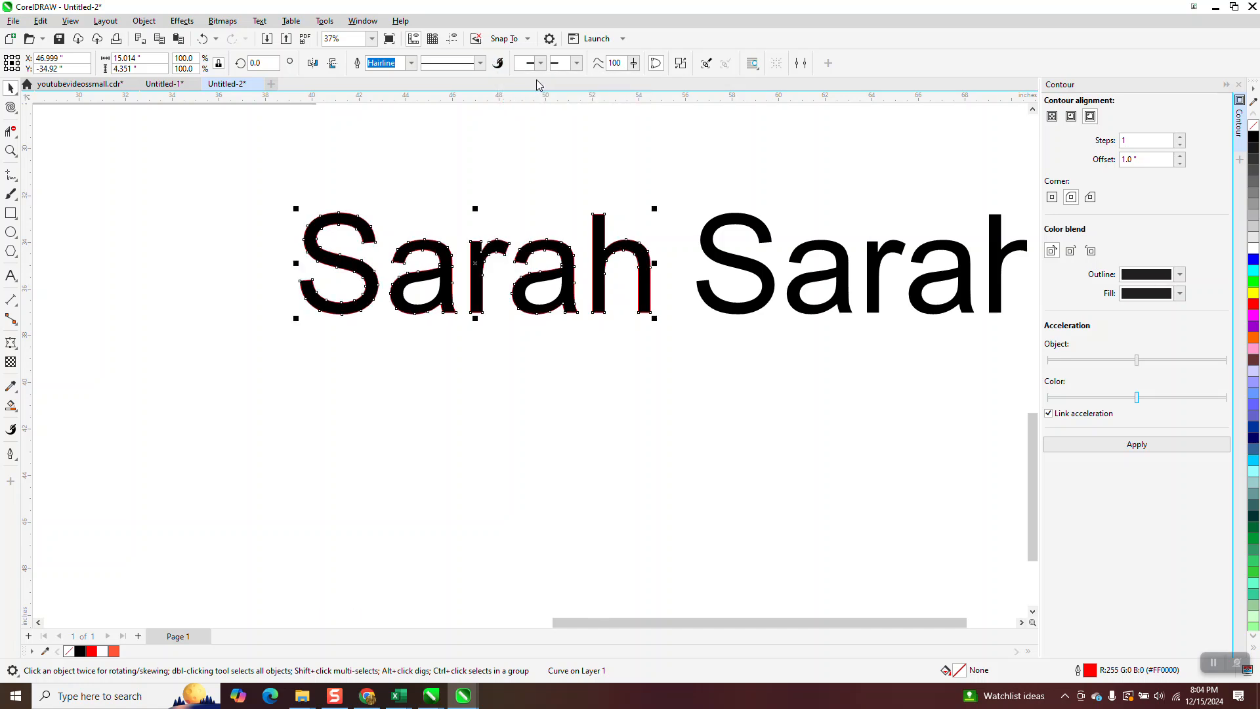
scroll(725, 176, down, 2)
key(Right)
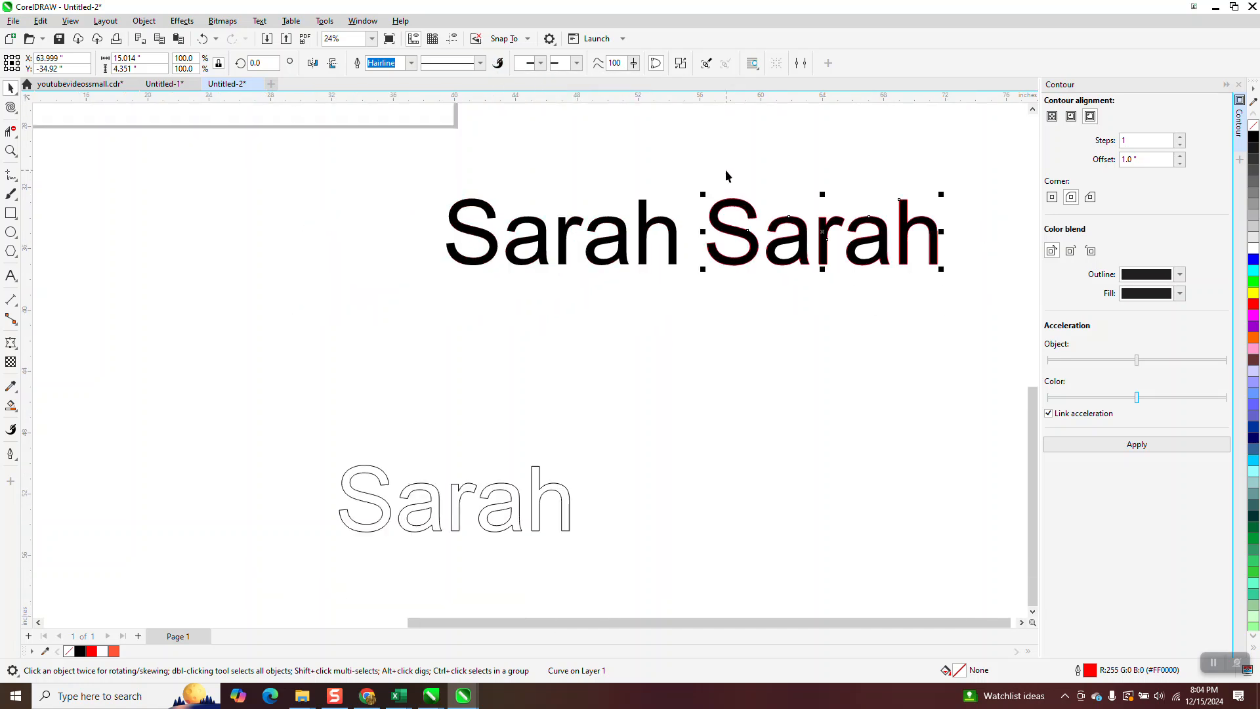
key(Right)
scroll(544, 364, down, 1)
scroll(609, 359, down, 1)
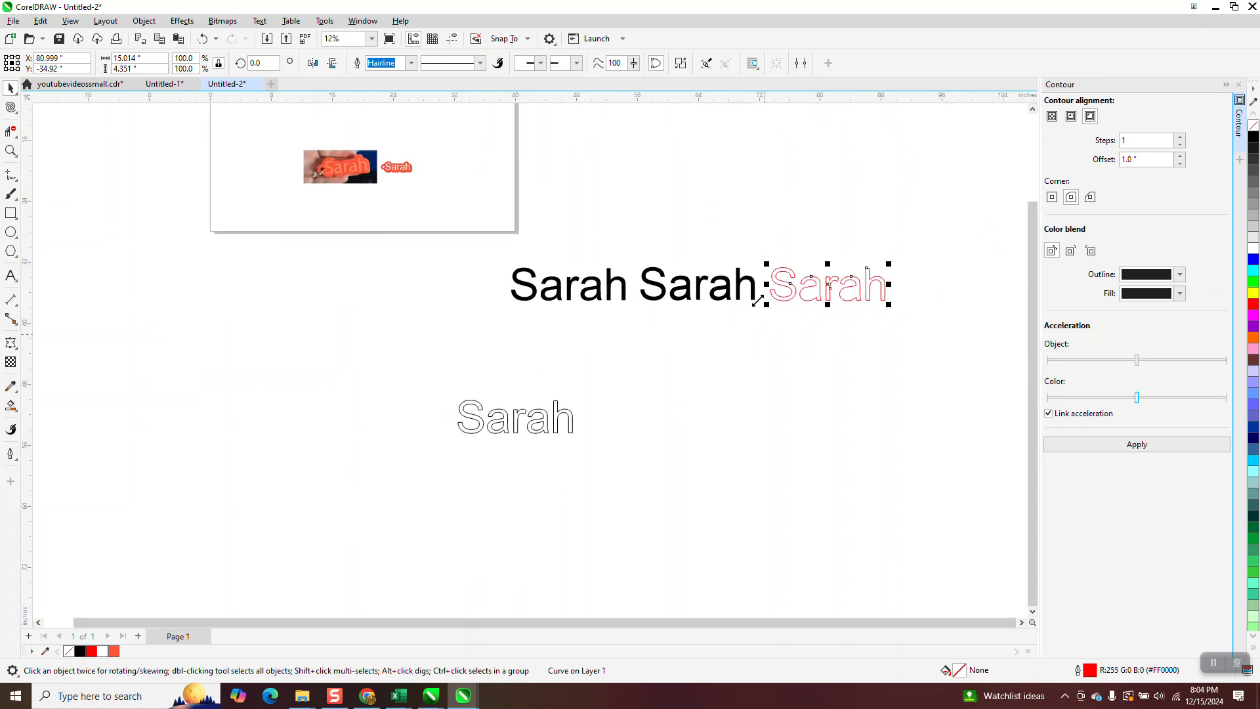
click(15, 153)
drag(751, 255, 939, 325)
scroll(303, 251, down, 1)
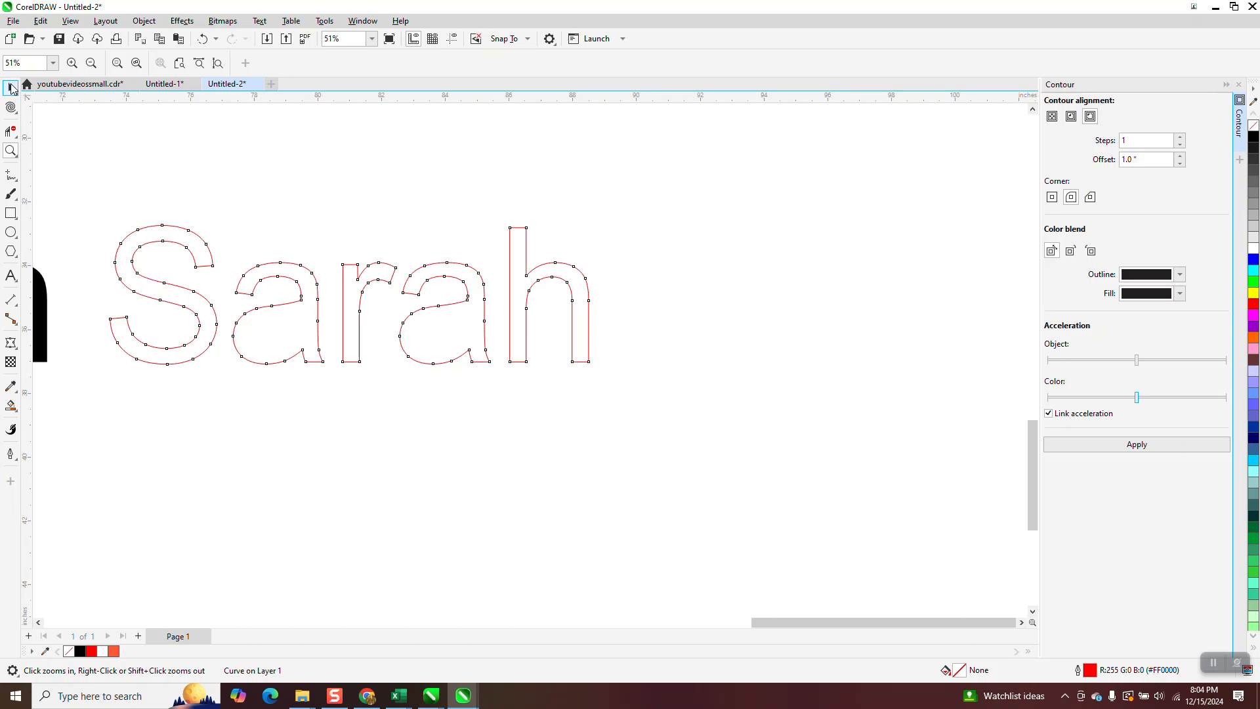
- Apply a 1-inch outside contour to the red boundary curve and break the contour apart
click(10, 88)
click(1154, 447)
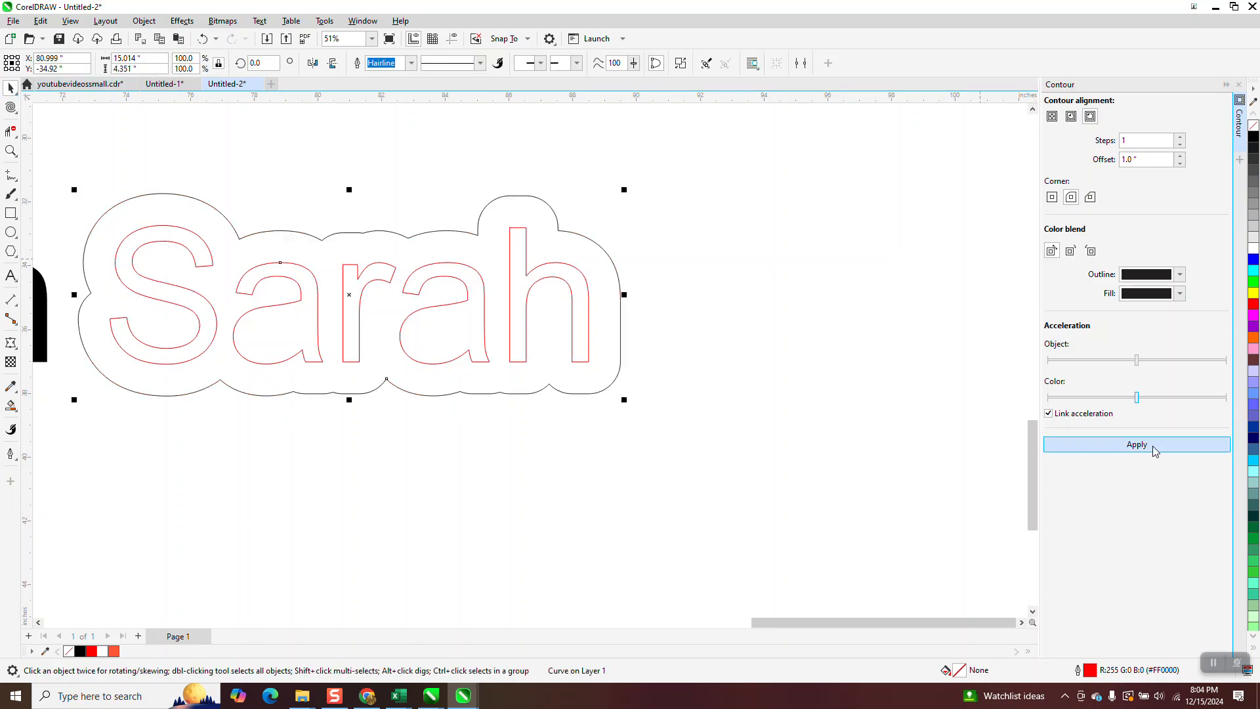
click(143, 21)
click(199, 325)
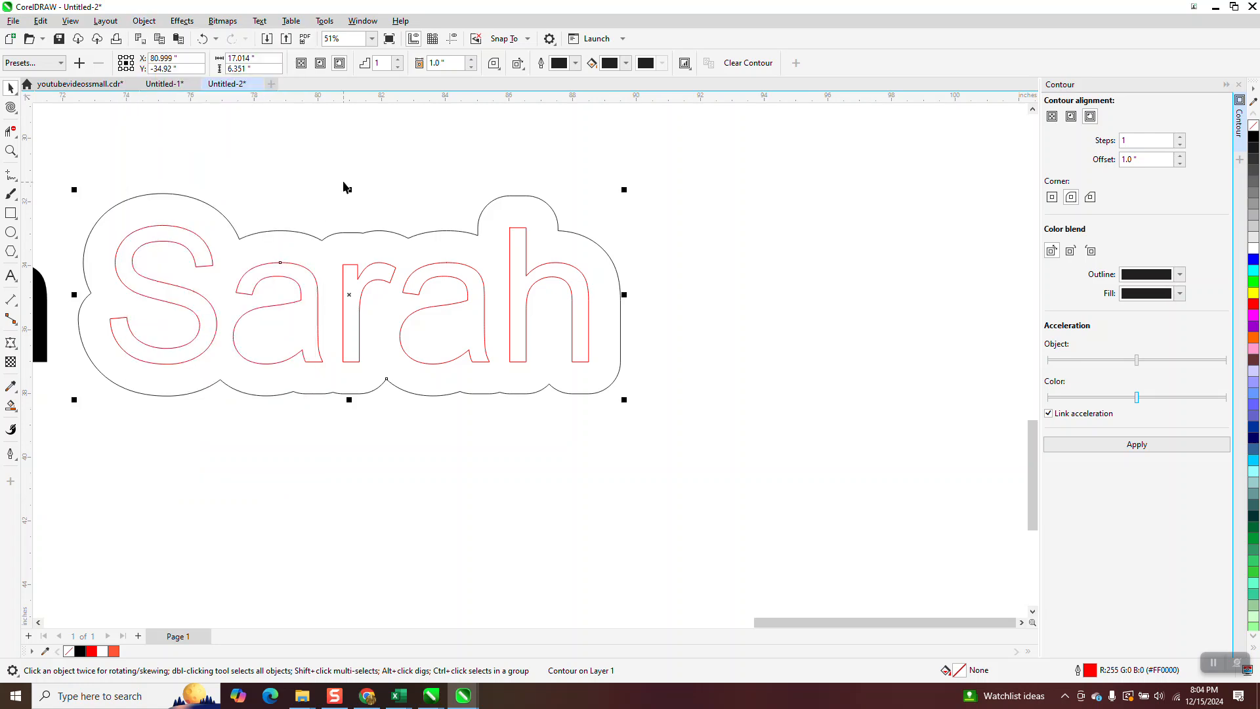
- Move the outer contour shape 17 inches to the left, around the second black name, and give it a red outline
scroll(819, 302, down, 3)
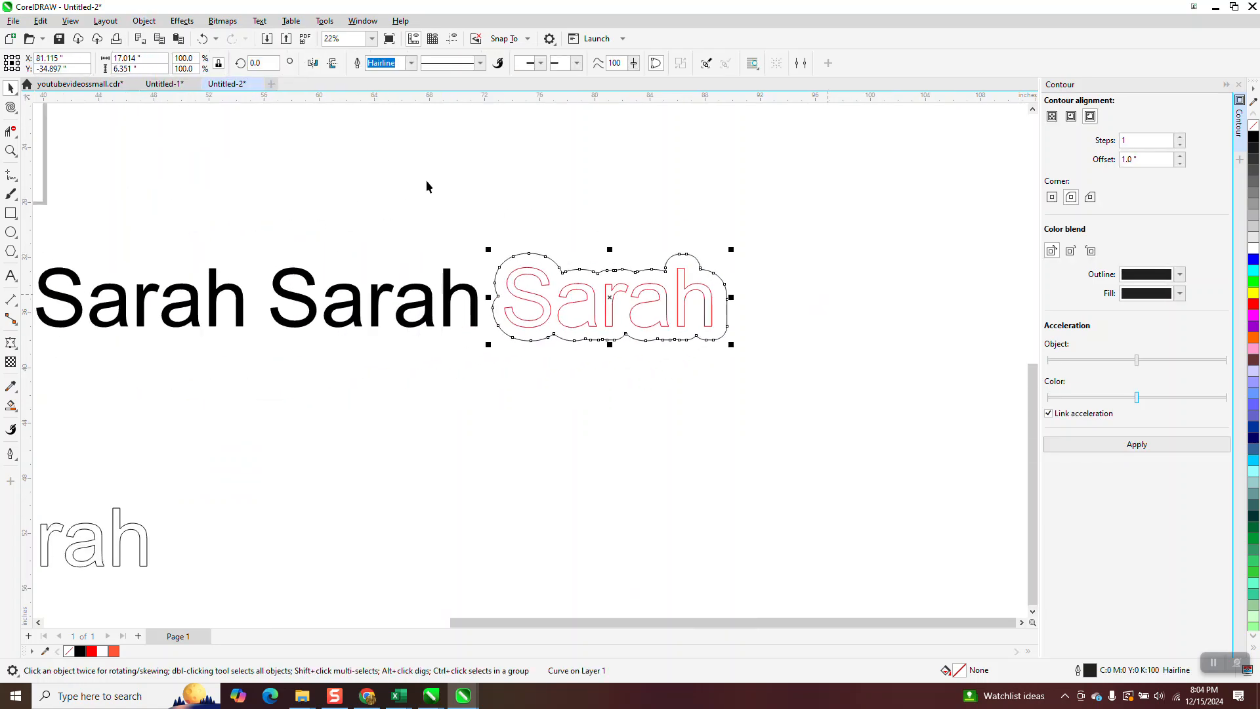
click(203, 38)
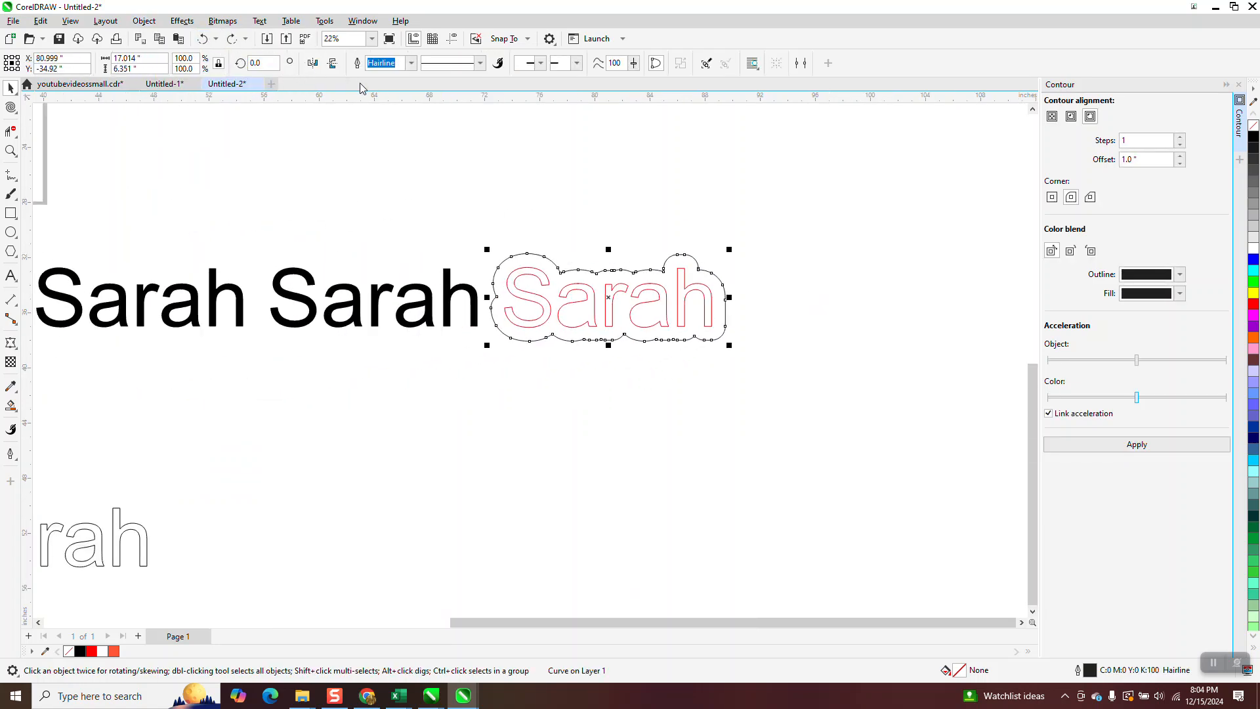
key(Left)
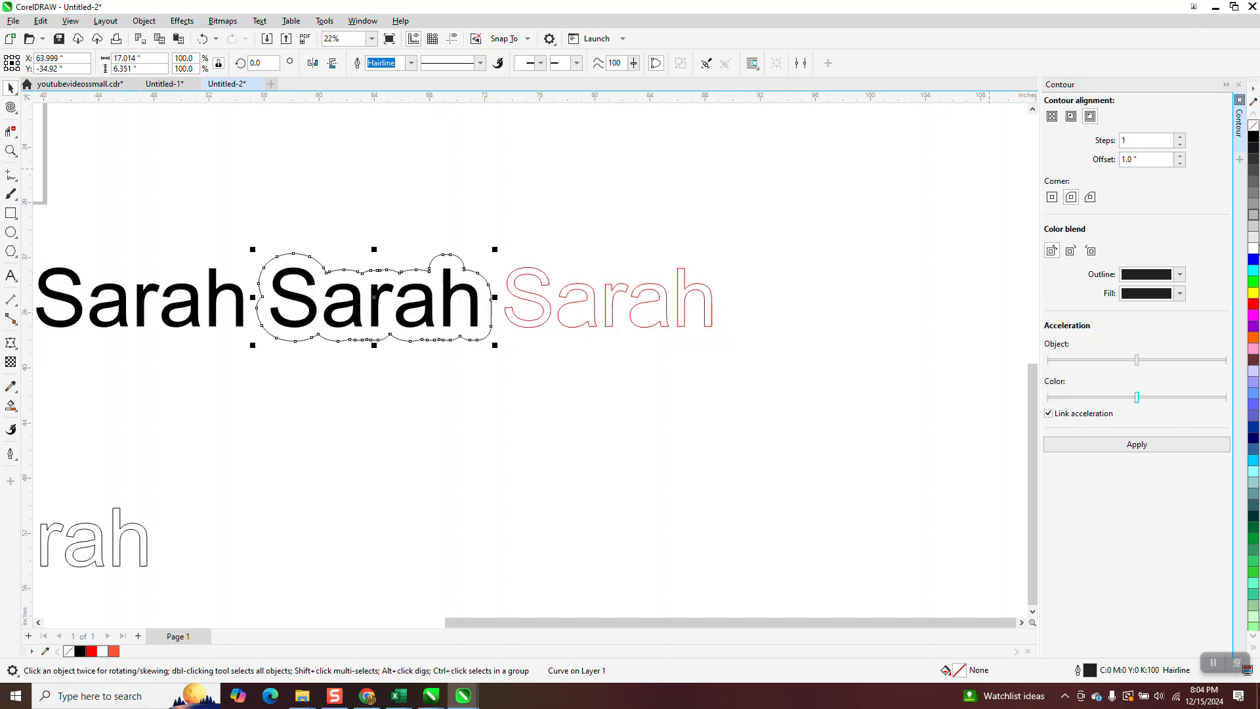
right_click(1254, 303)
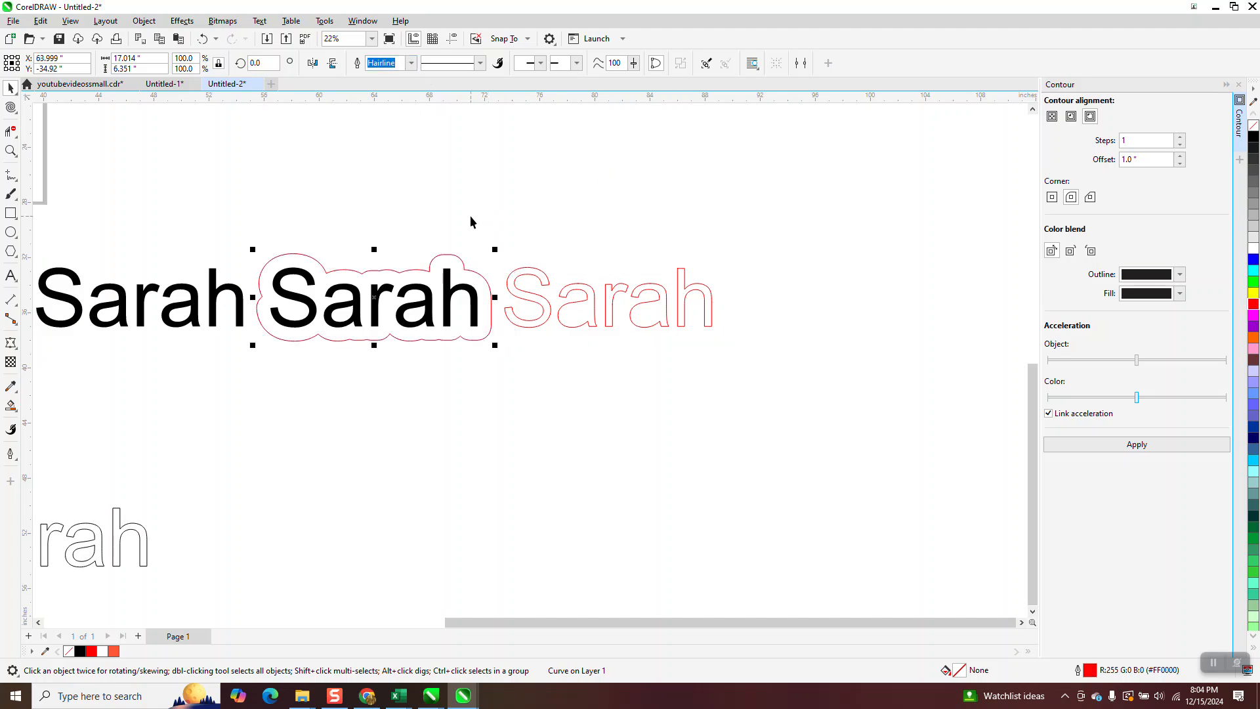
- Try moving the letter r out of the first black name and undo the move
scroll(519, 309, down, 3)
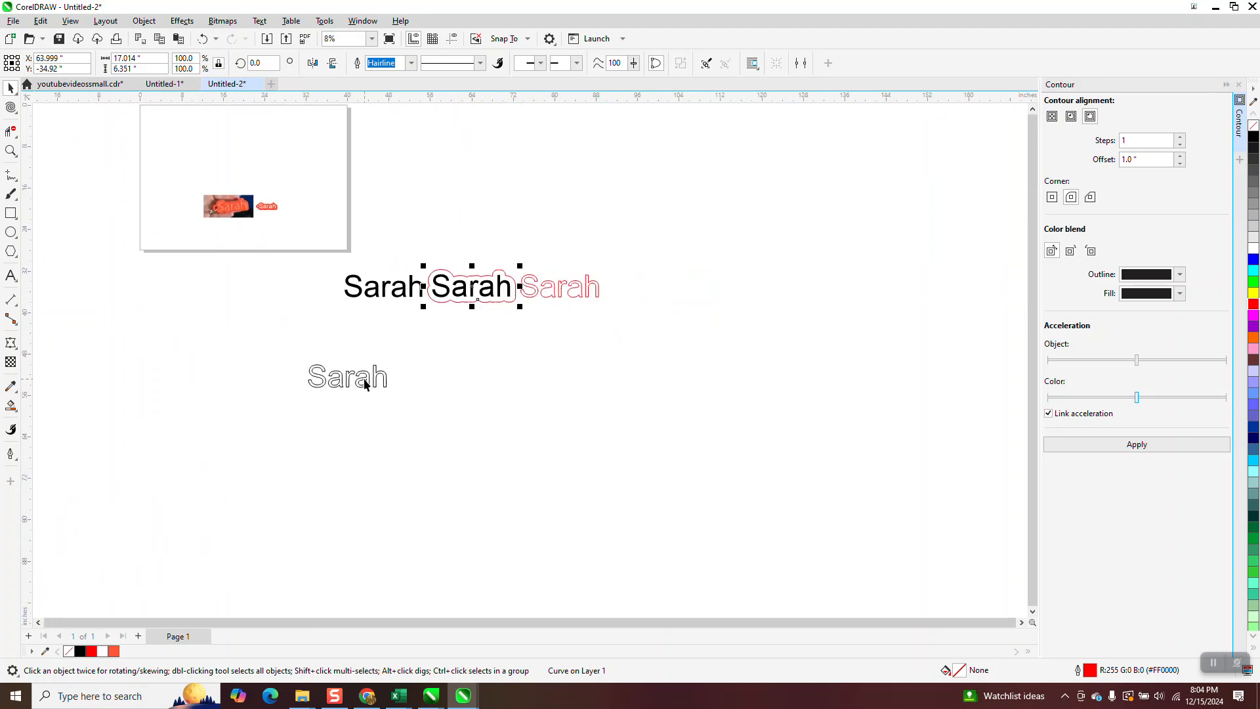
drag(380, 296, 510, 363)
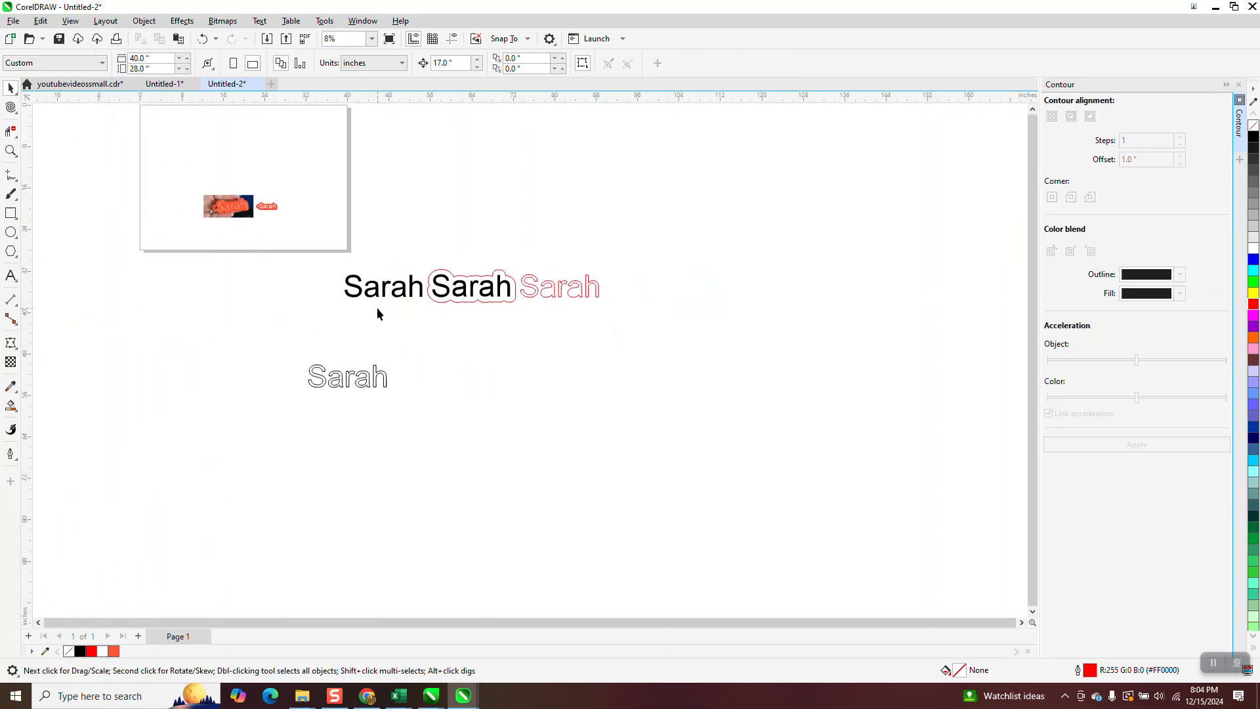
drag(384, 286, 513, 366)
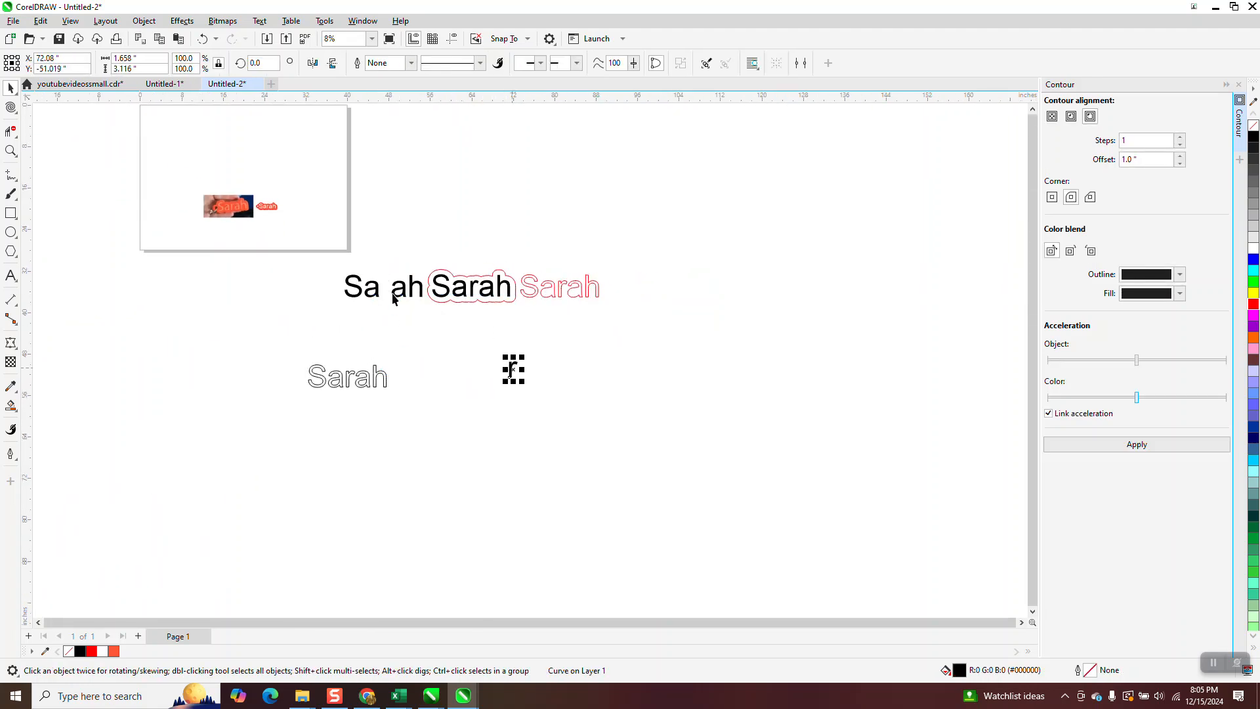
click(202, 38)
click(466, 191)
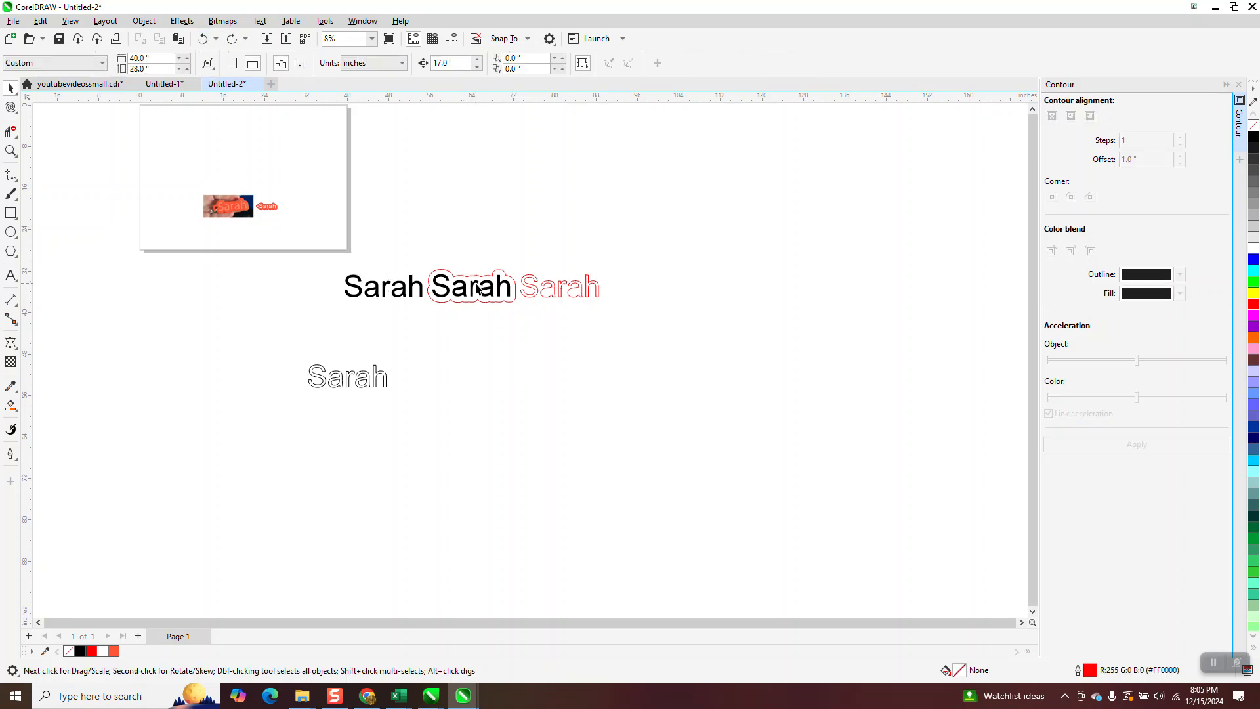
click(474, 284)
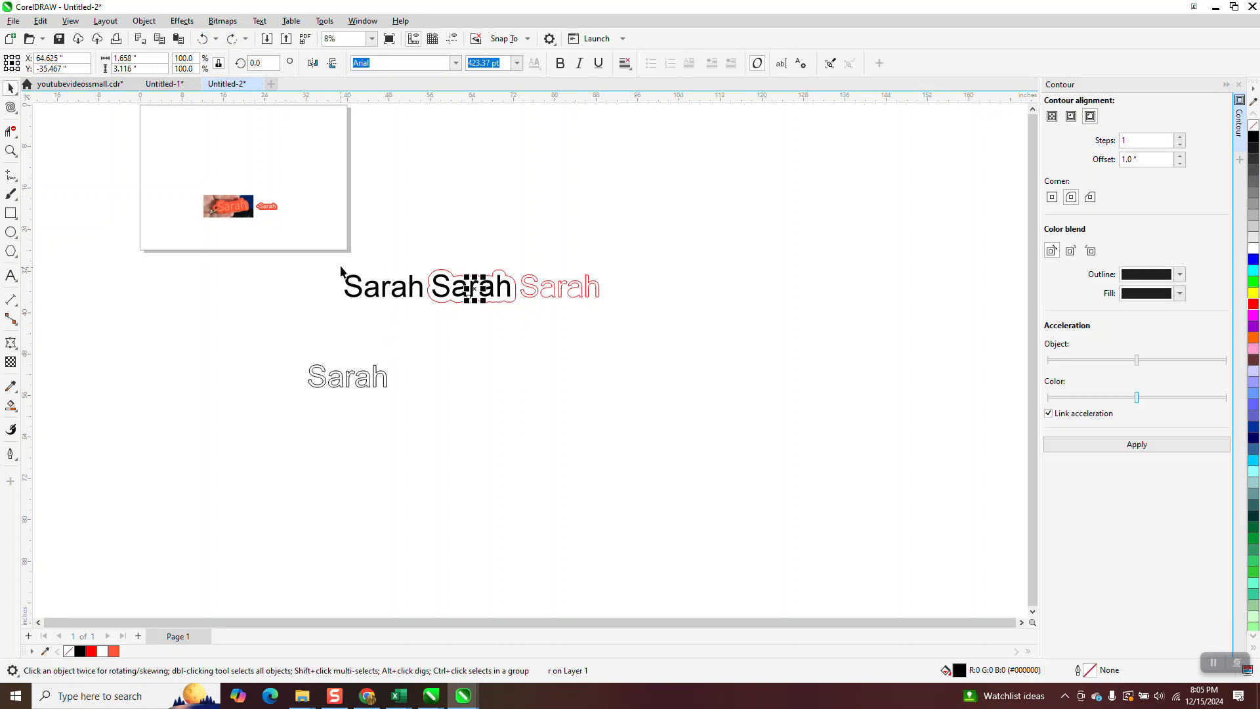
- Add a different first name as Arial text below the red-outlined name and enlarge it to about 1,170 pt
click(11, 276)
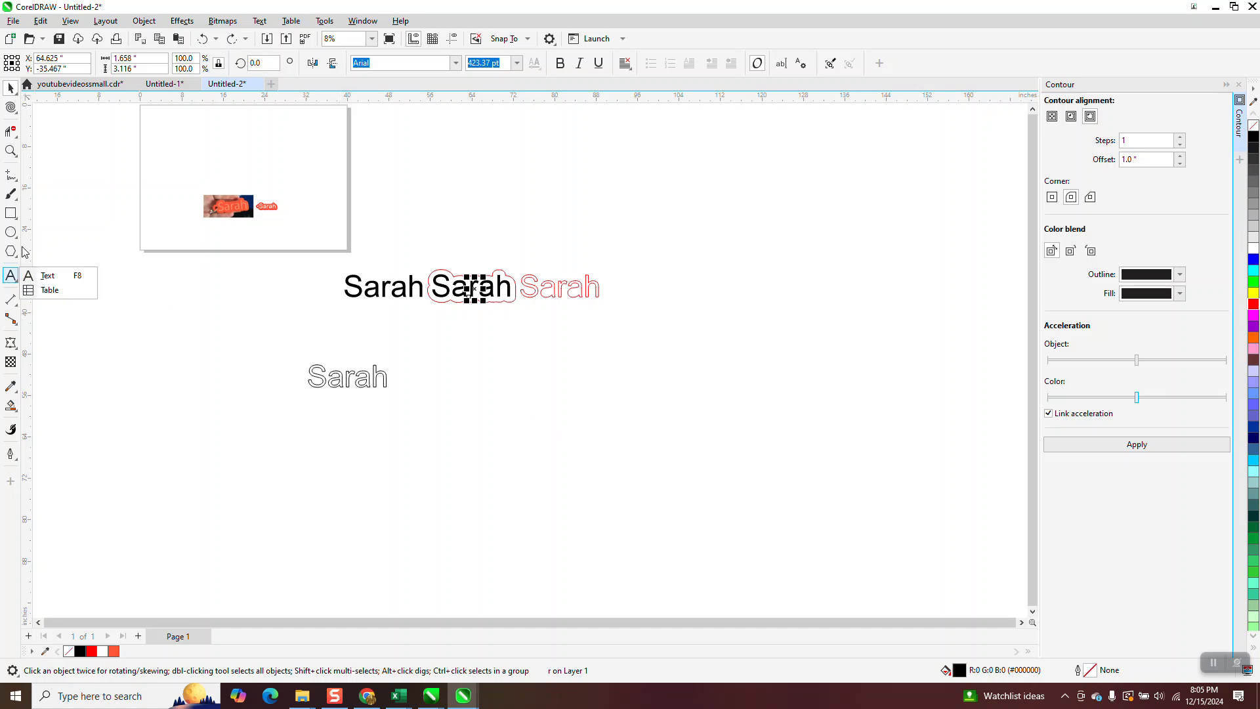
click(44, 276)
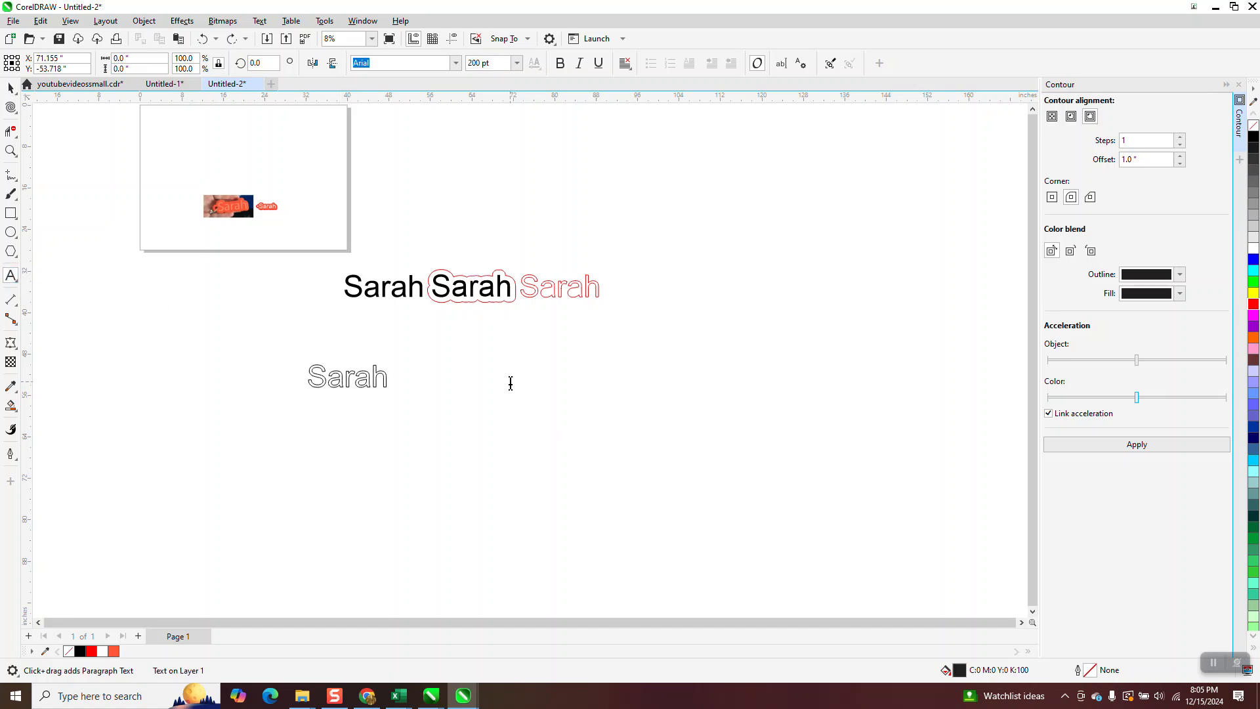
click(511, 382)
text(INGRID)
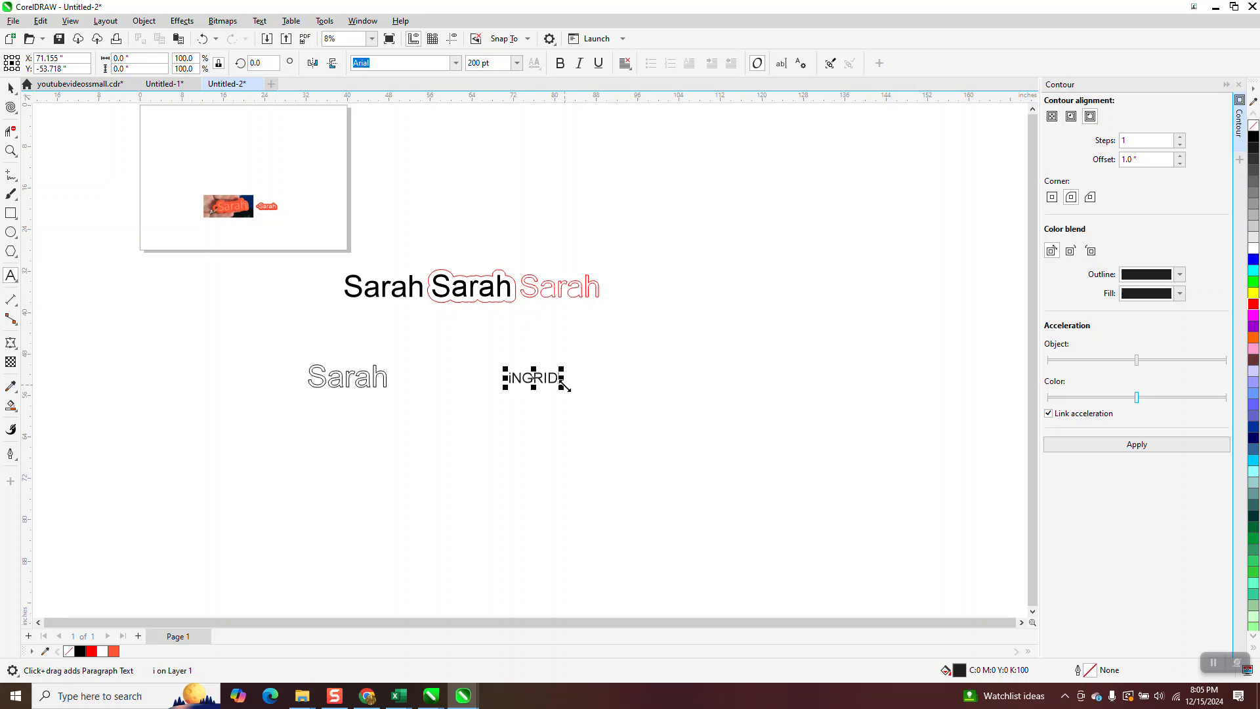
drag(563, 387, 819, 436)
- Retype the large name with a capital initial and the remaining letters in lowercase
key(BackSpace)
key(BackSpace)
key(BackSpace)
key(BackSpace)
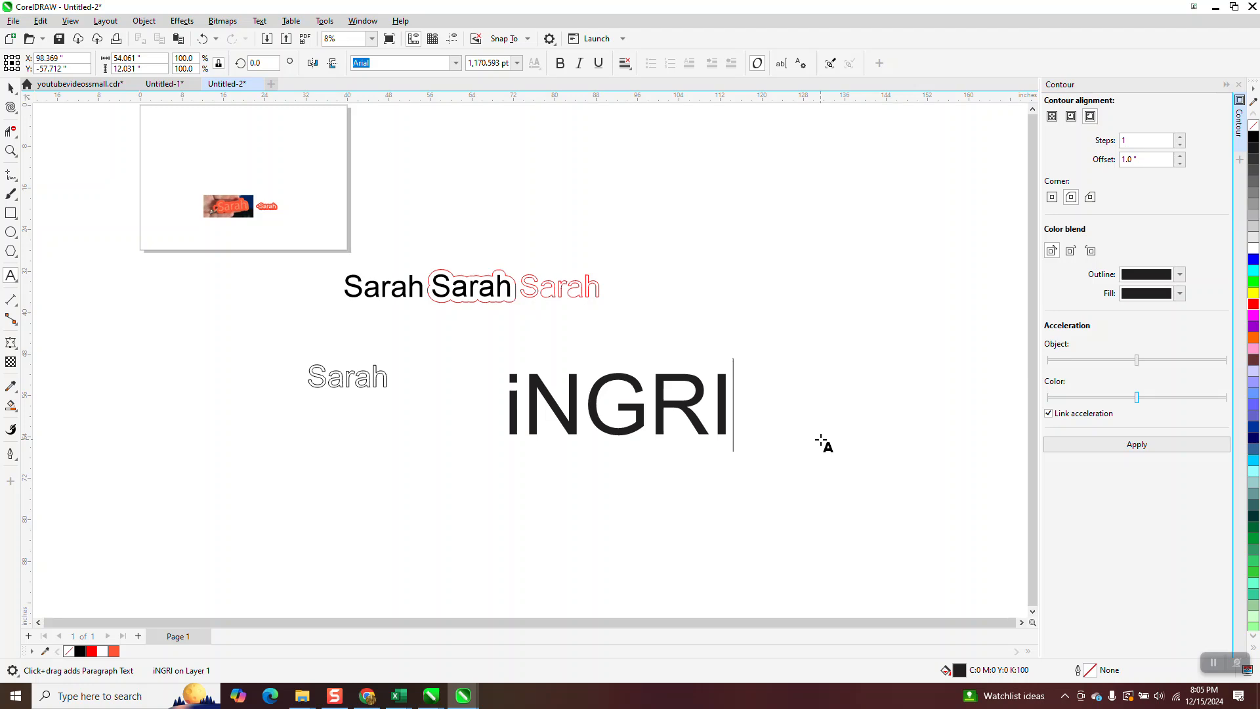
key(BackSpace)
key(BackSpace)
text(In)
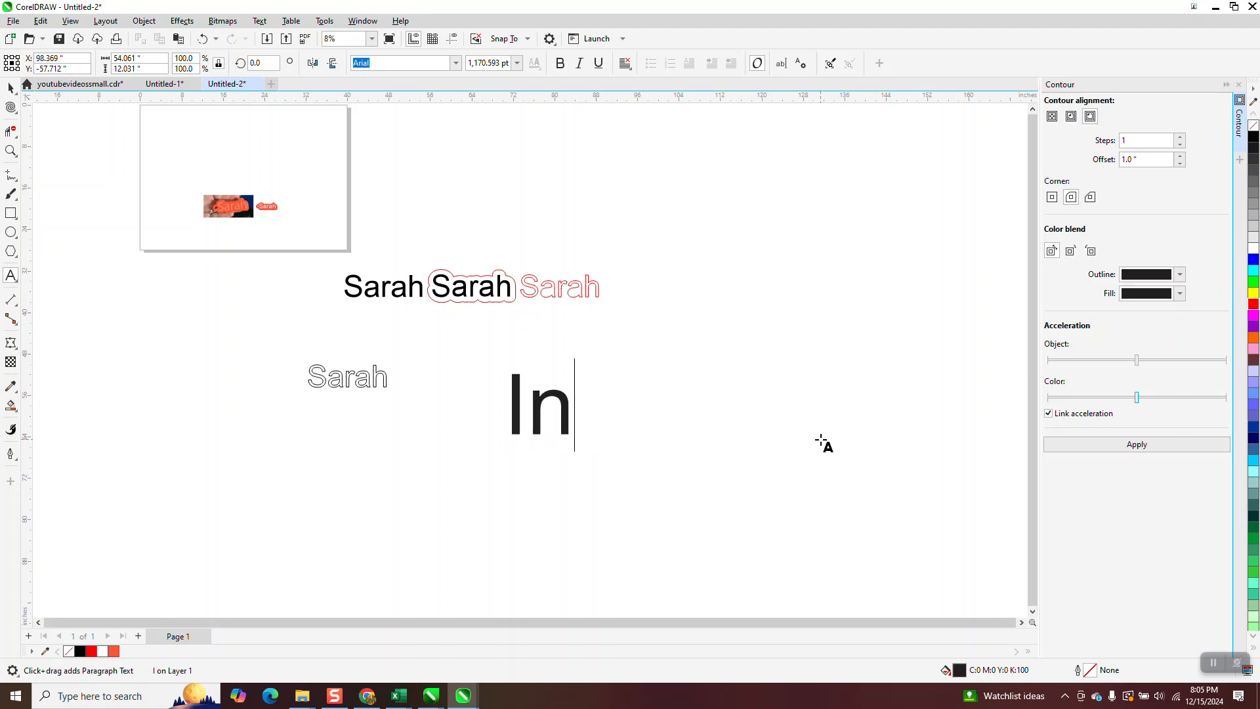
text(grid)
key(Escape)
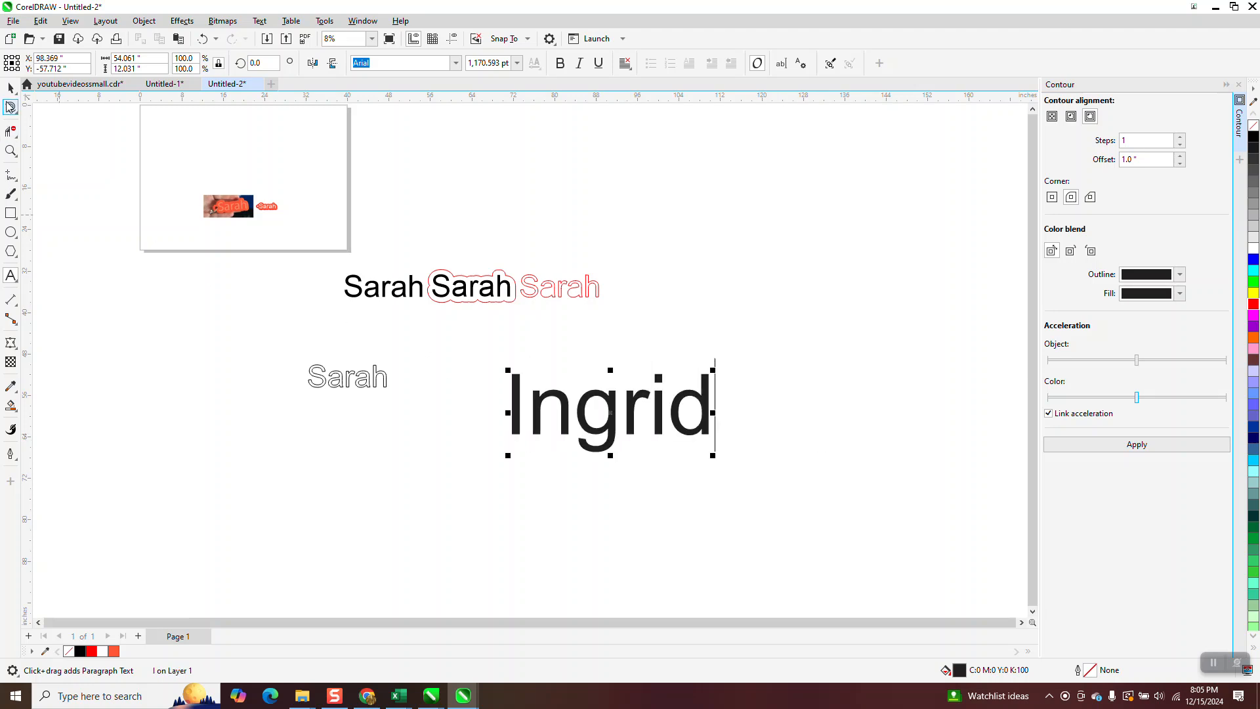
click(10, 88)
- Duplicate the large name 51 inches to the right and give the copy no fill and a black outline
scroll(102, 208, down, 1)
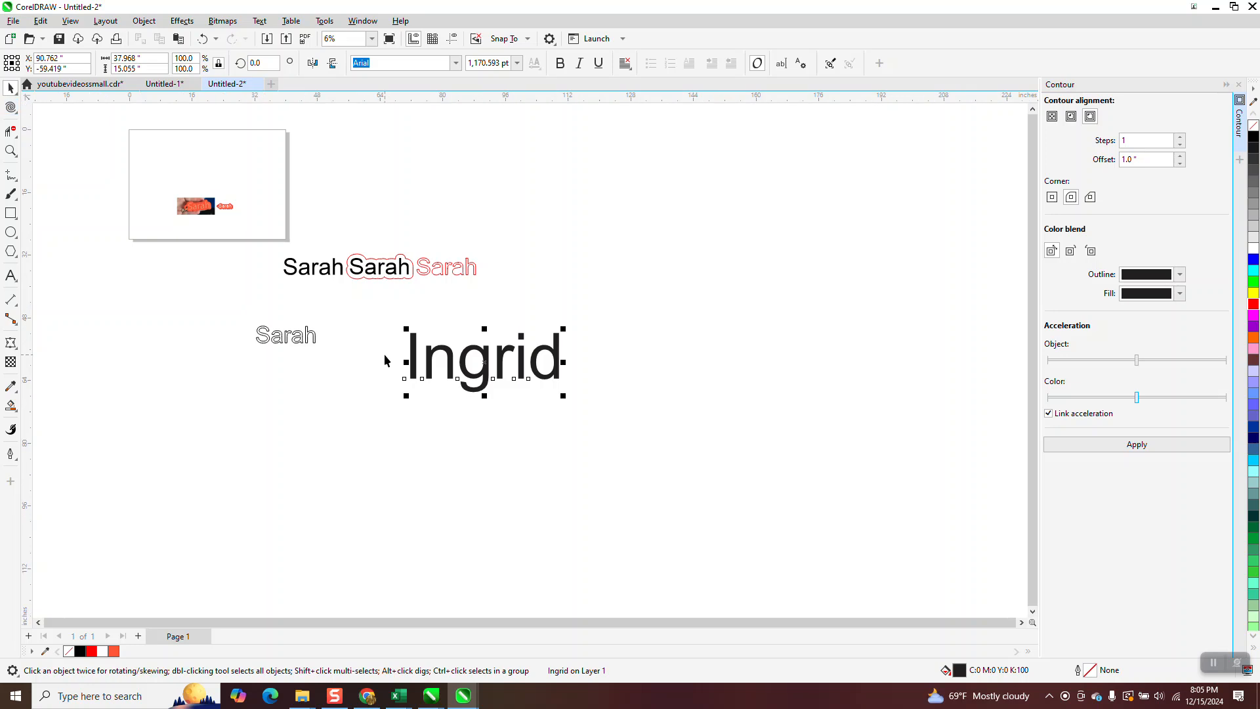
key(ctrl+d)
key(Right)
key(Right)
key(Right)
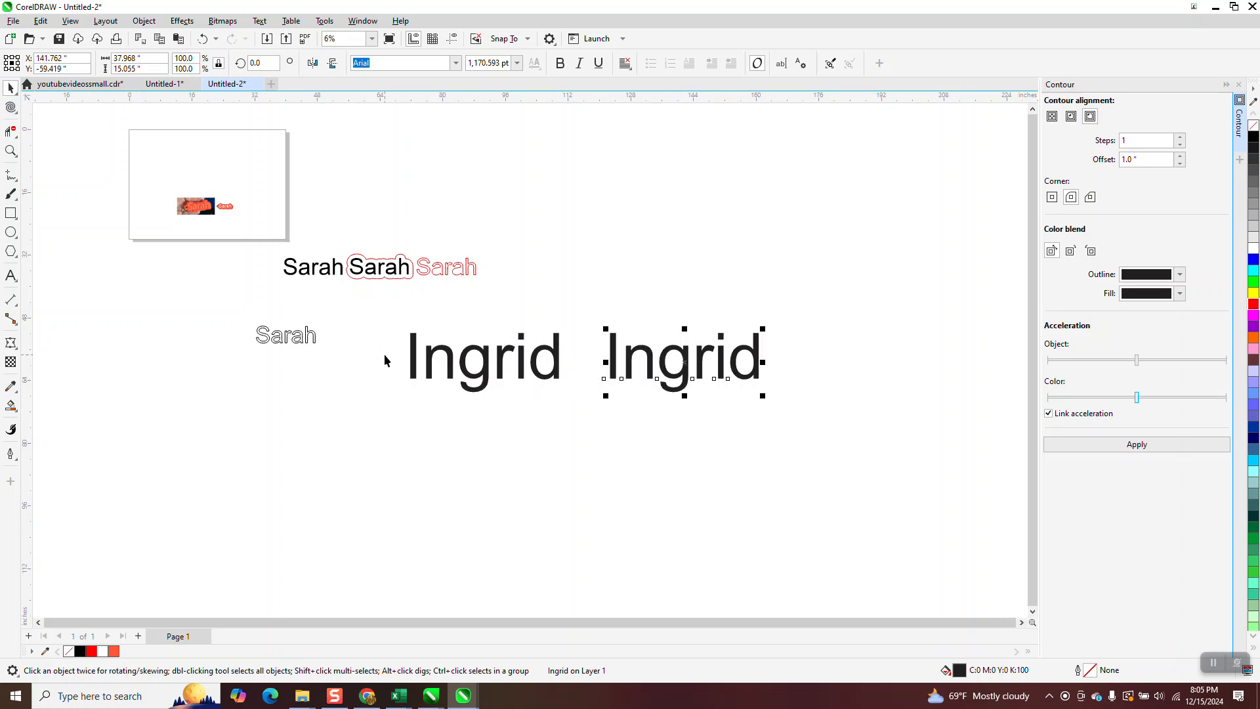
click(1254, 125)
right_click(1253, 136)
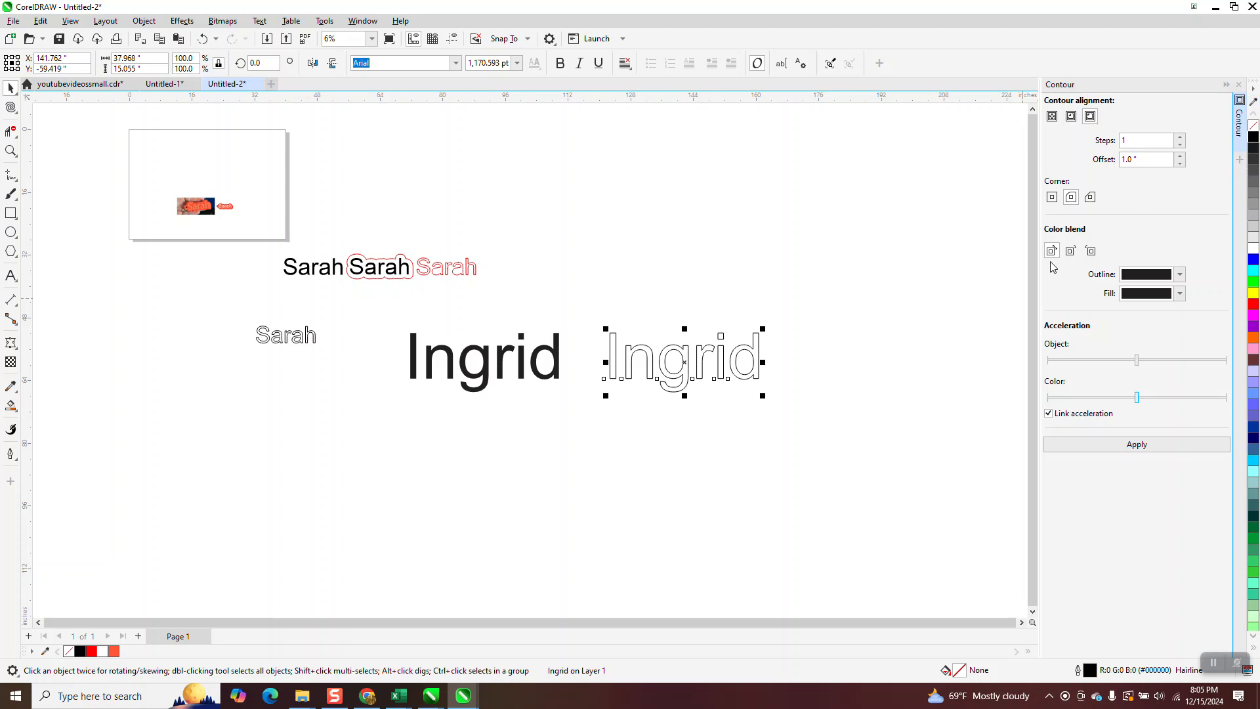
- Try a 1-inch outside contour on the outlined copy of the large name and undo it
click(1141, 450)
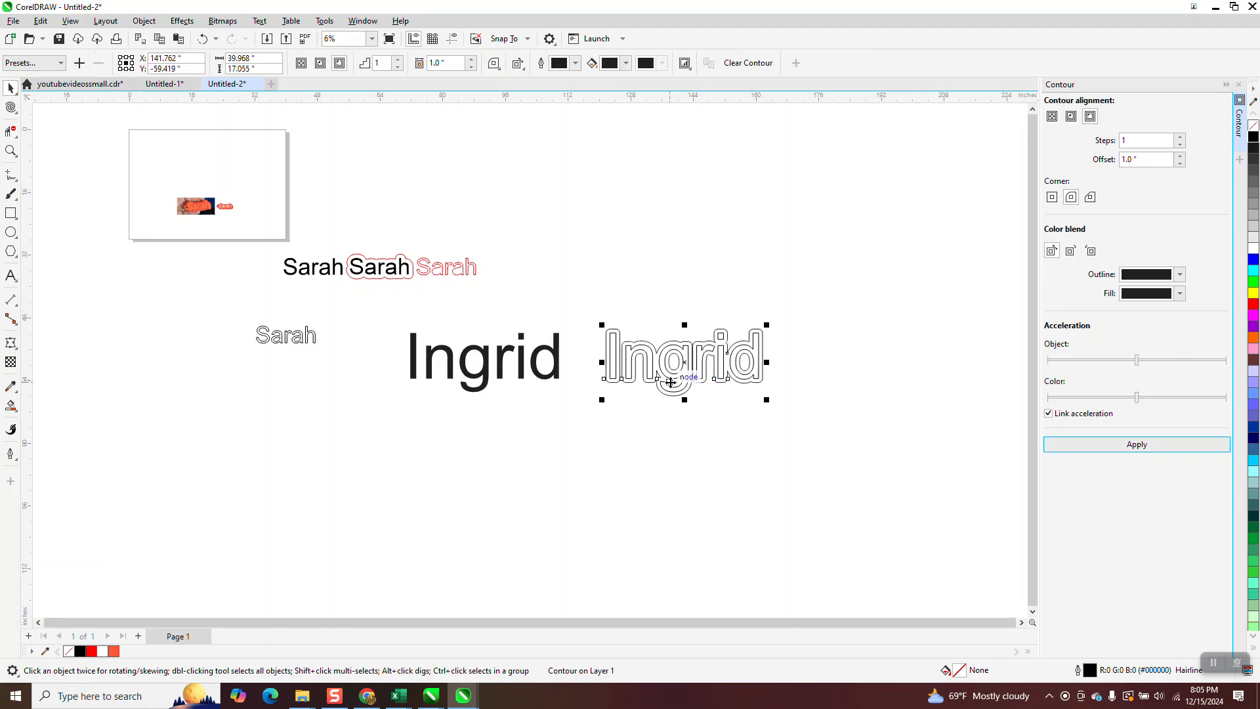
click(203, 39)
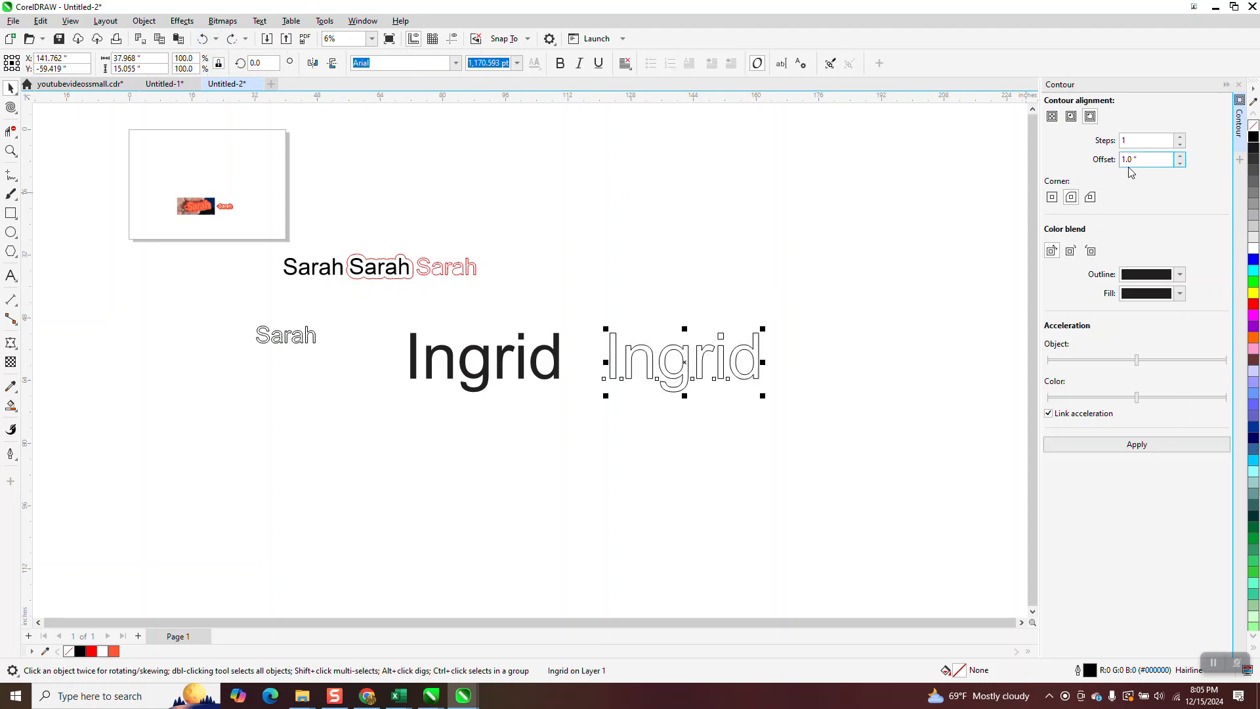
- Set the contour offset to 2 inches, try it on the outlined name and undo the contour
drag(1134, 161, 1086, 155)
text(2)
click(1133, 446)
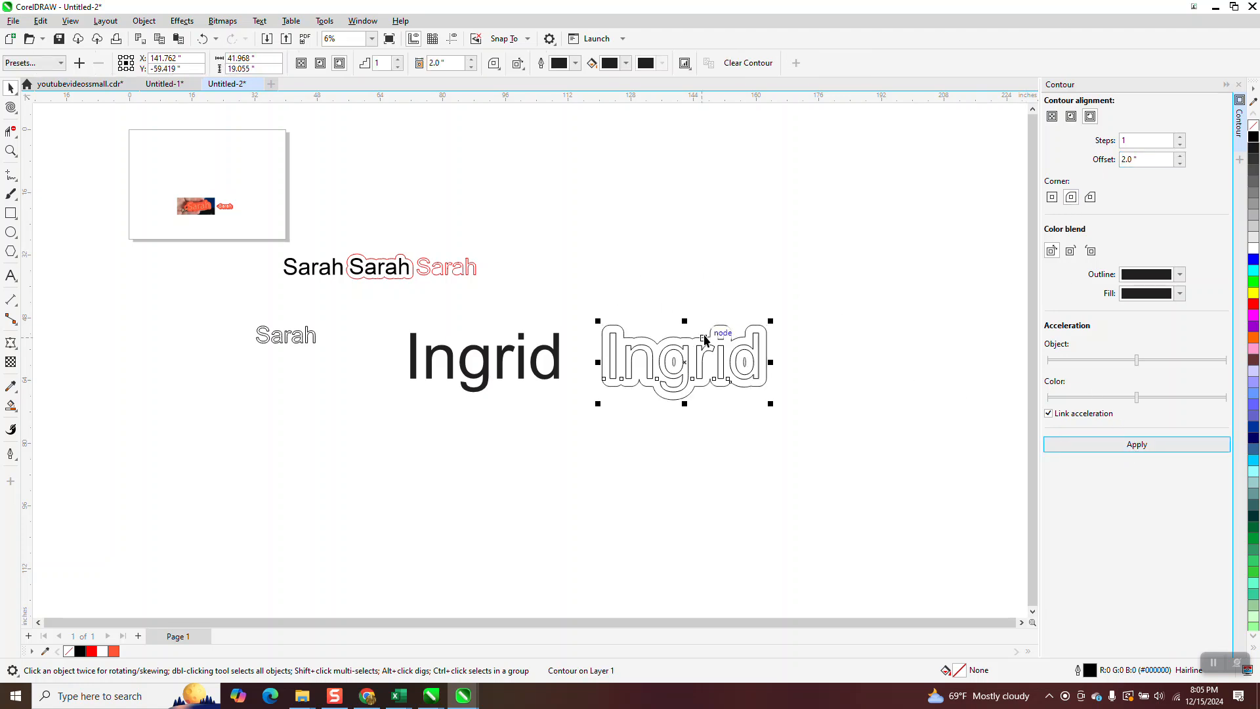
click(203, 38)
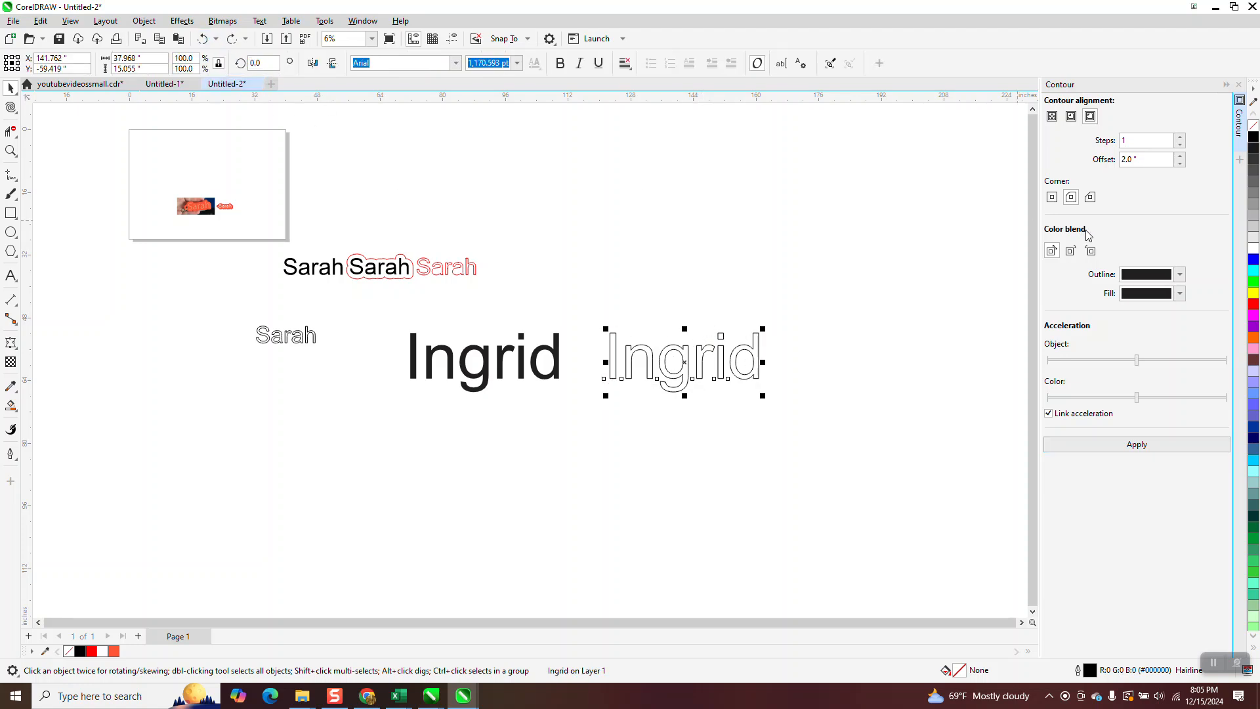
- Try the 2-inch contour with mitered corners on the outlined name and undo it
click(1053, 197)
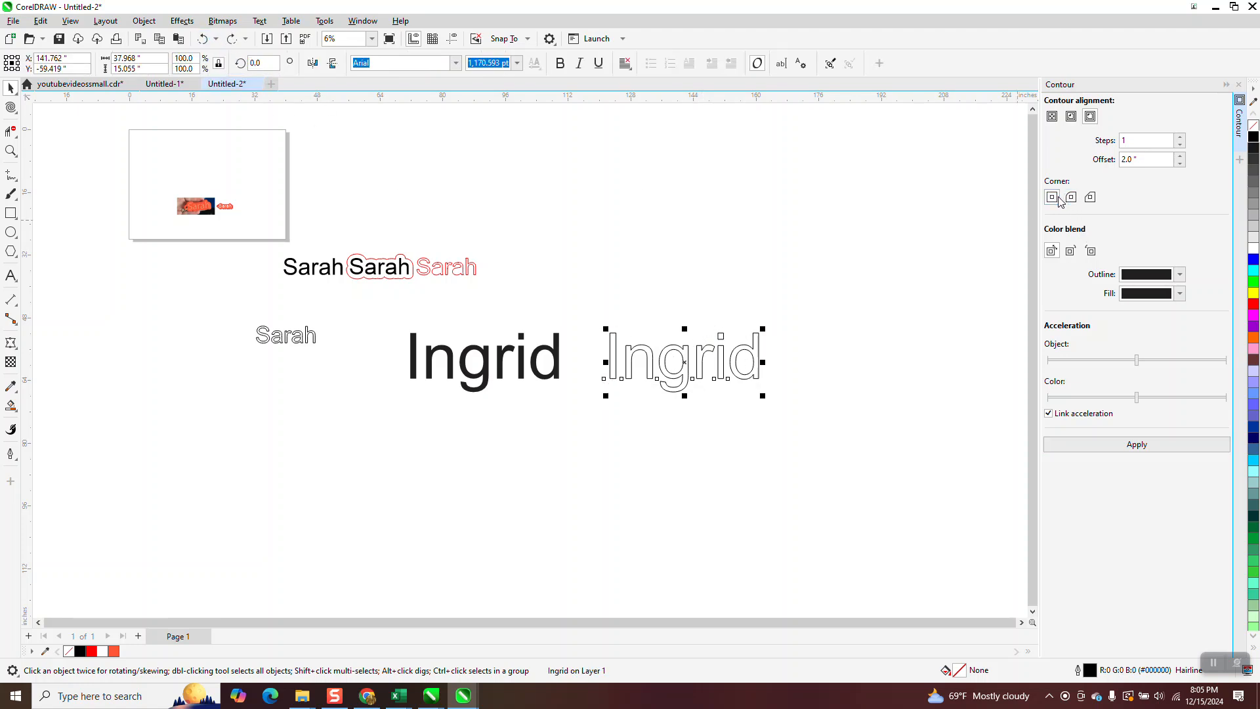
click(1139, 448)
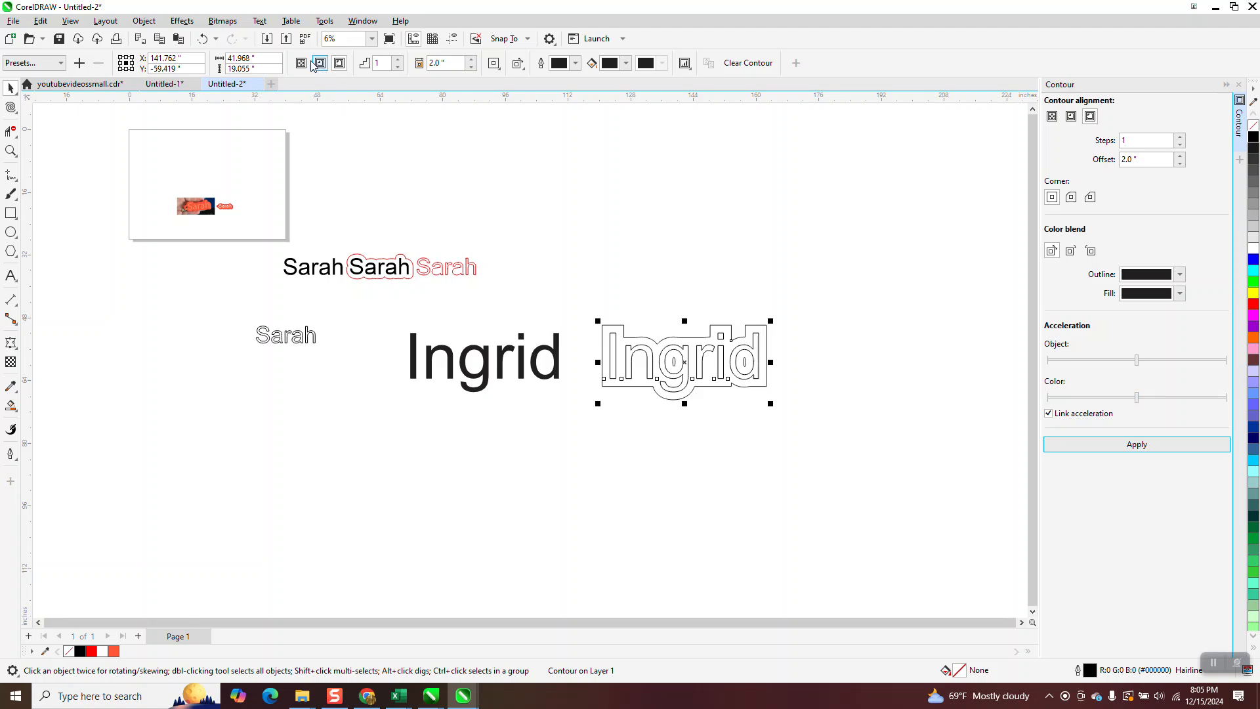
click(202, 39)
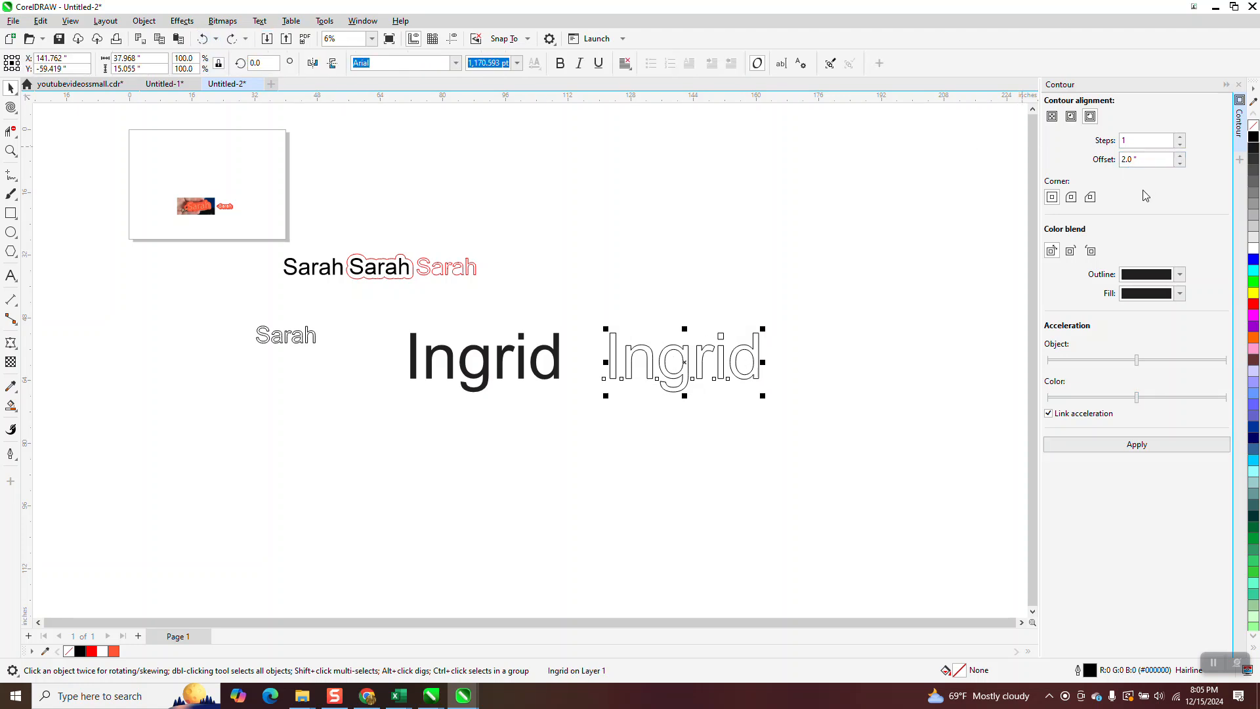
- Apply the 2-inch contour with round corners to the outlined name and break the contour apart
click(1071, 197)
click(1120, 443)
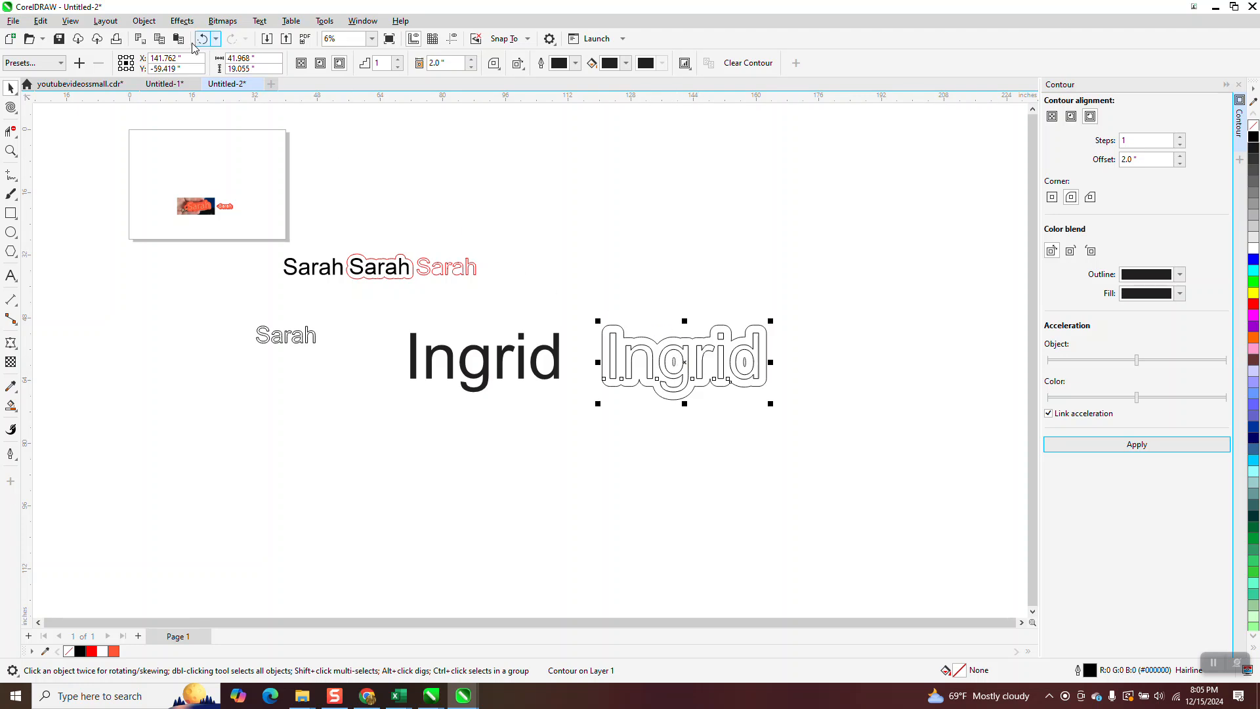
click(144, 20)
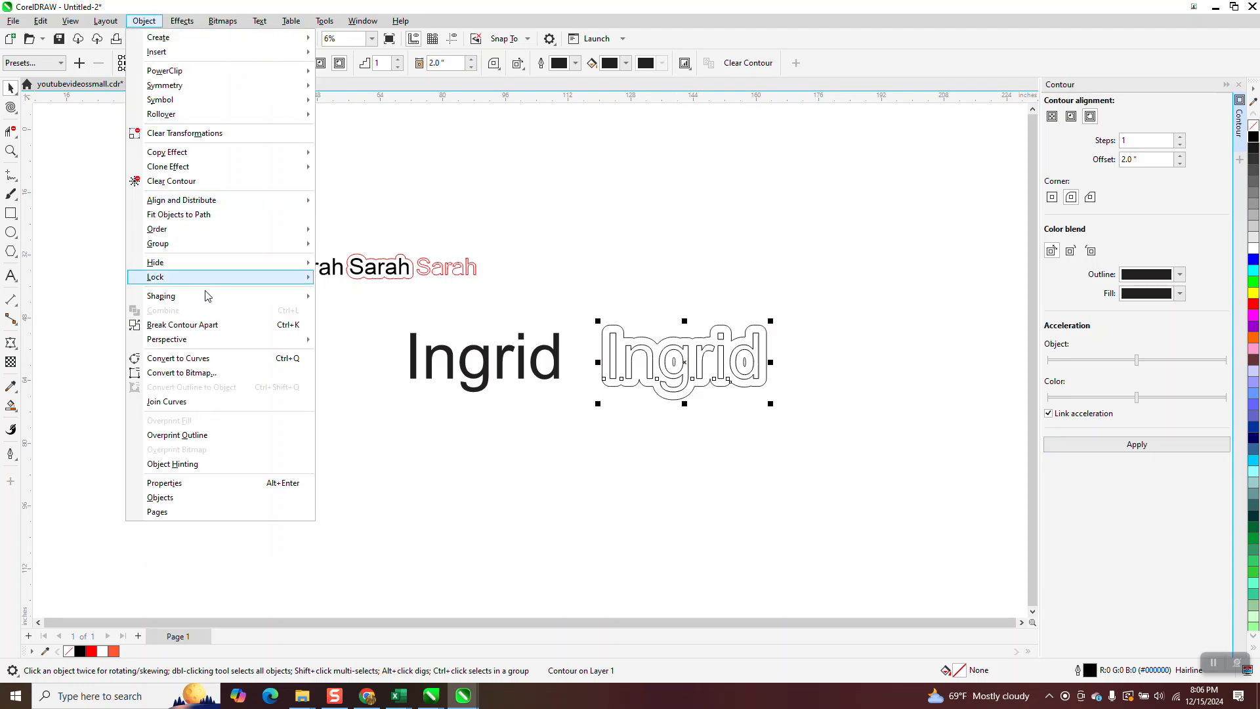
click(213, 326)
click(616, 273)
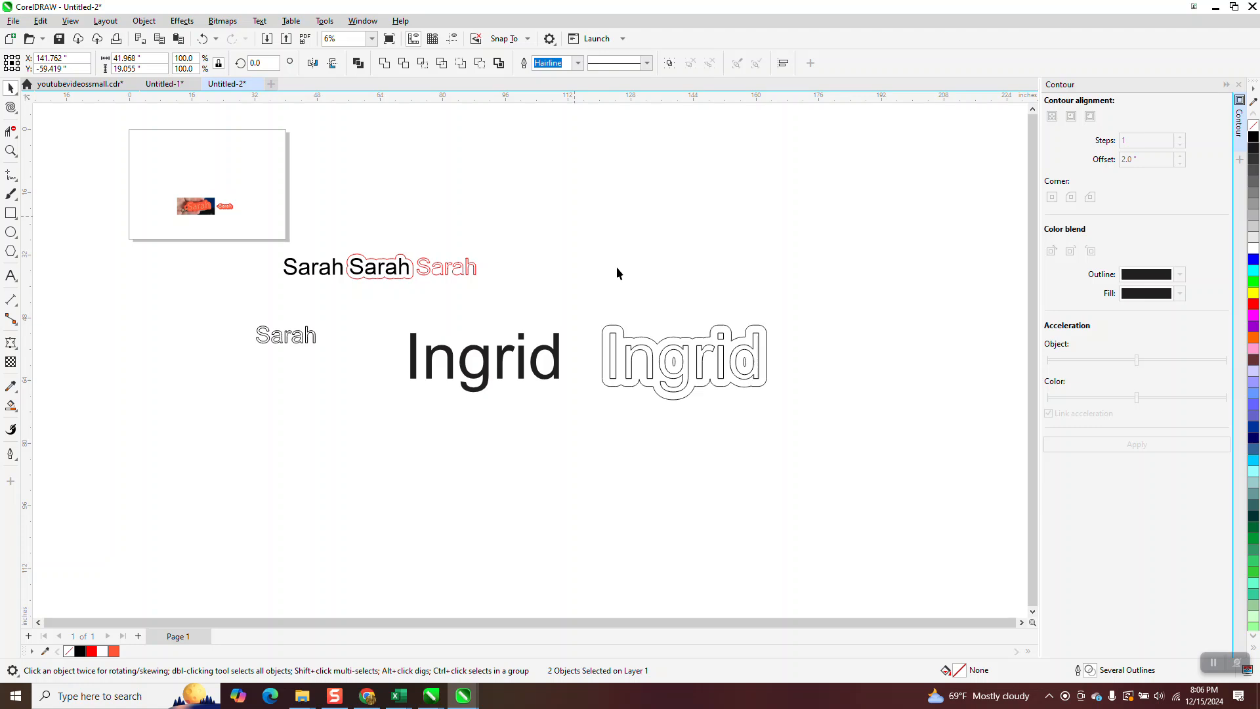
- Move the separated contour curve 17 inches up from the outlined name and give it a red outline
click(643, 340)
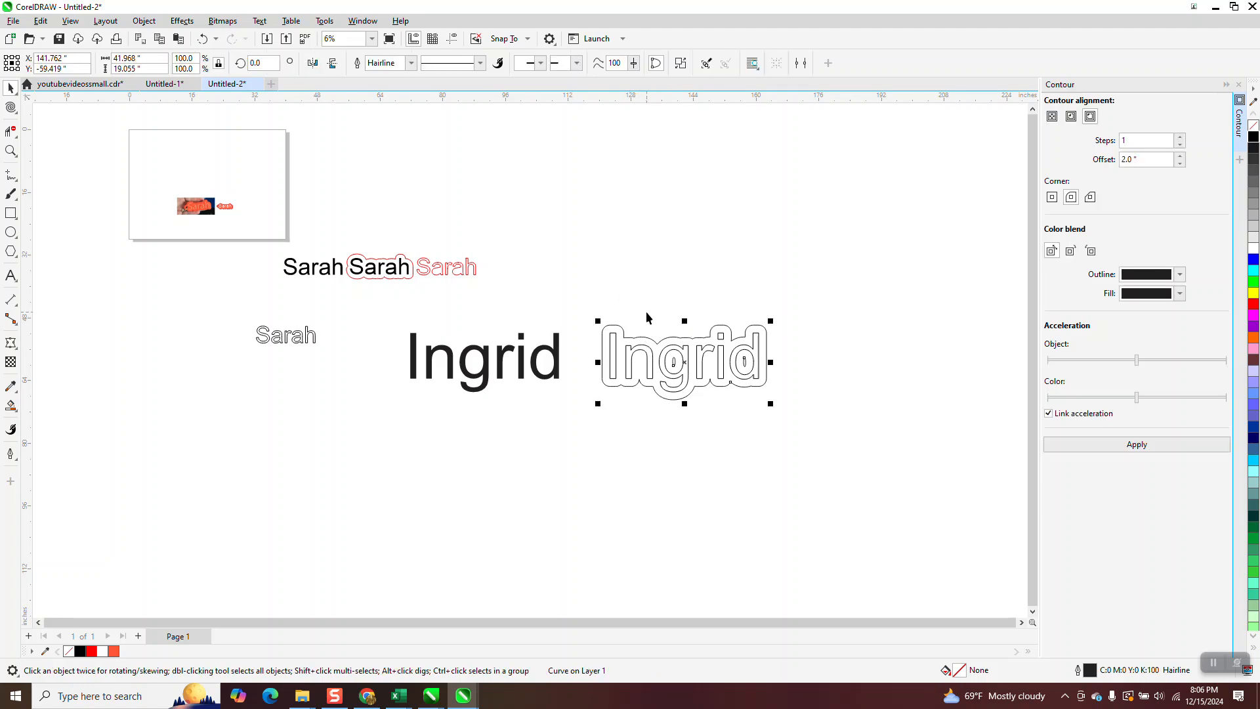
drag(647, 378, 647, 312)
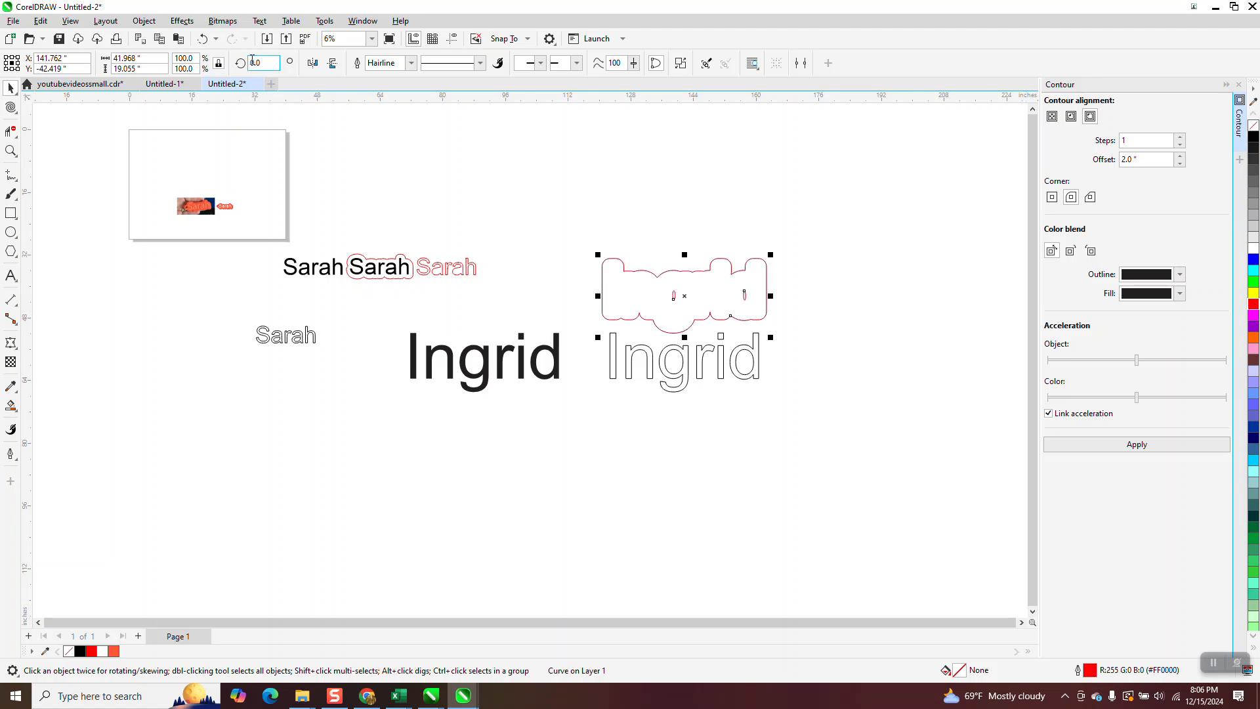
- Break the red contour curve apart and move its outer outline 51 inches left and 17 inches down, around the large black name
click(146, 21)
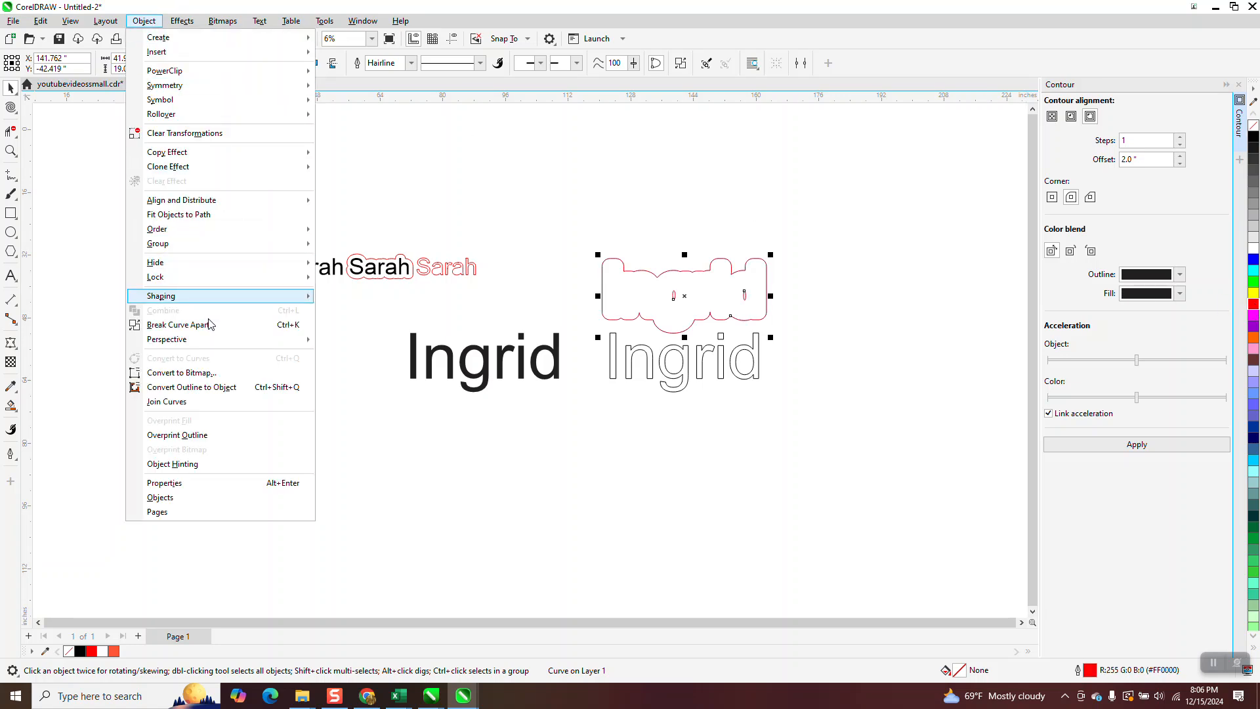
click(394, 324)
click(655, 269)
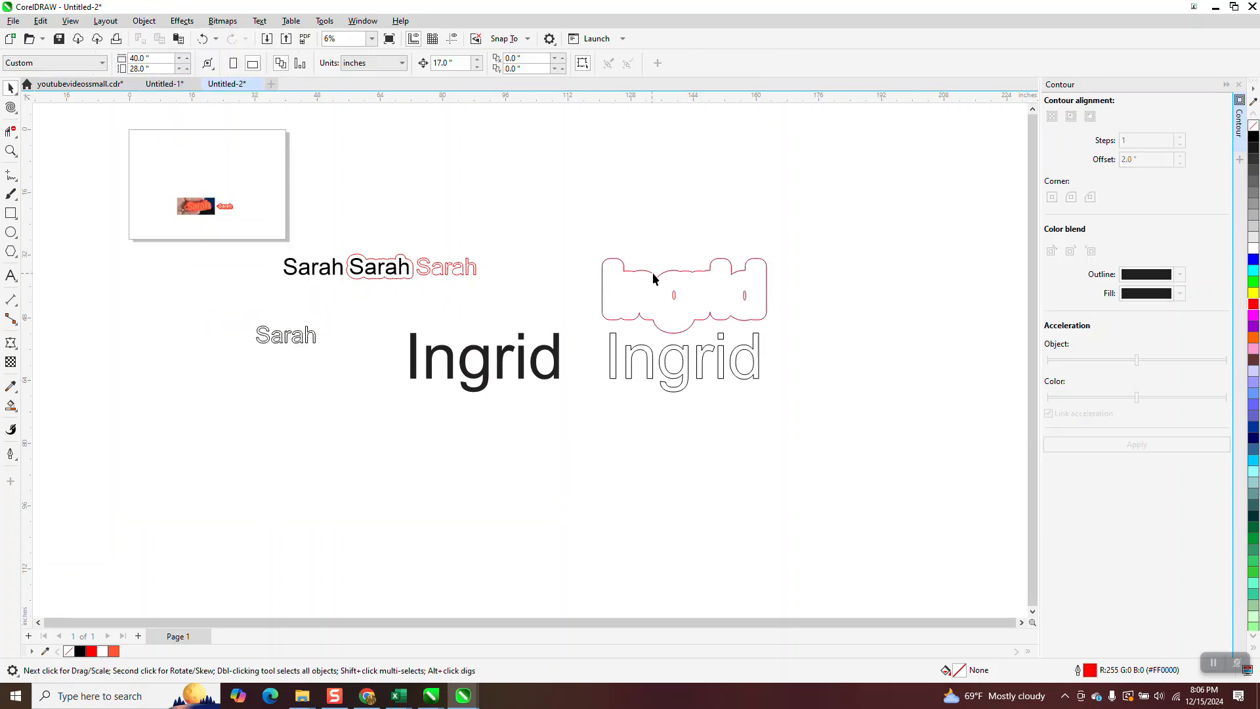
key(Left)
key(Left)
key(Left)
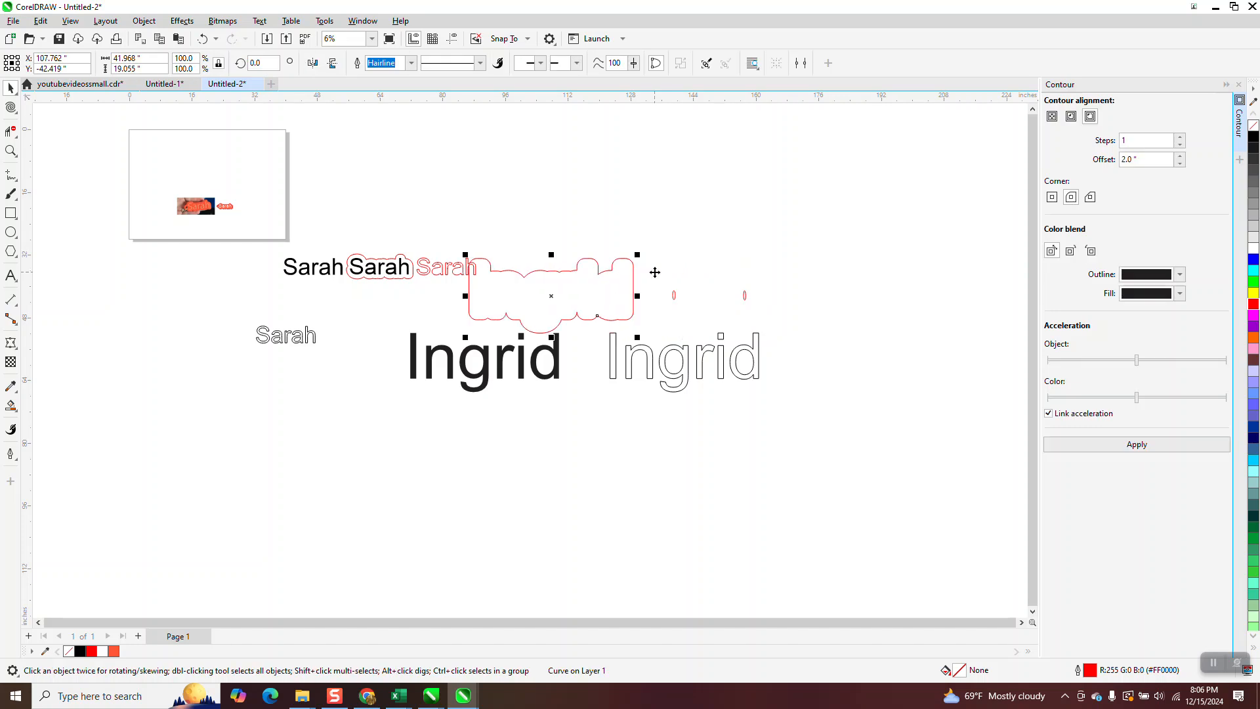
key(Down)
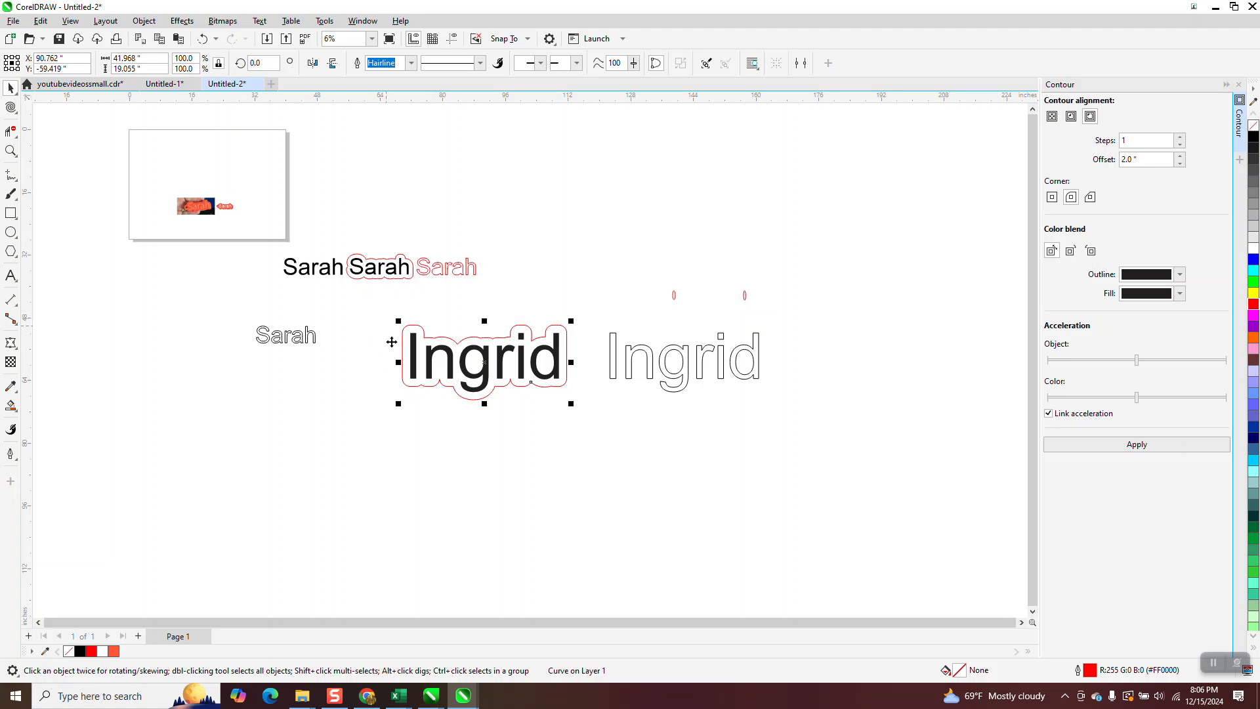
drag(373, 321, 660, 449)
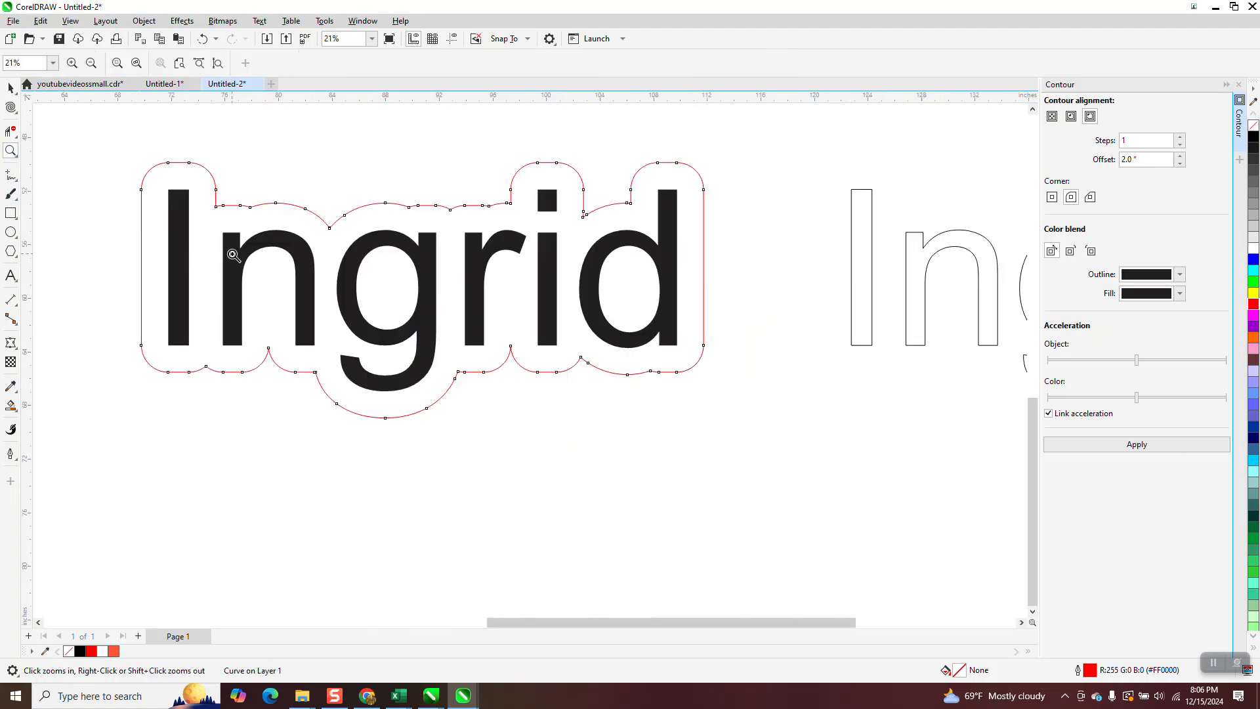
scroll(231, 248, down, 2)
scroll(447, 318, down, 2)
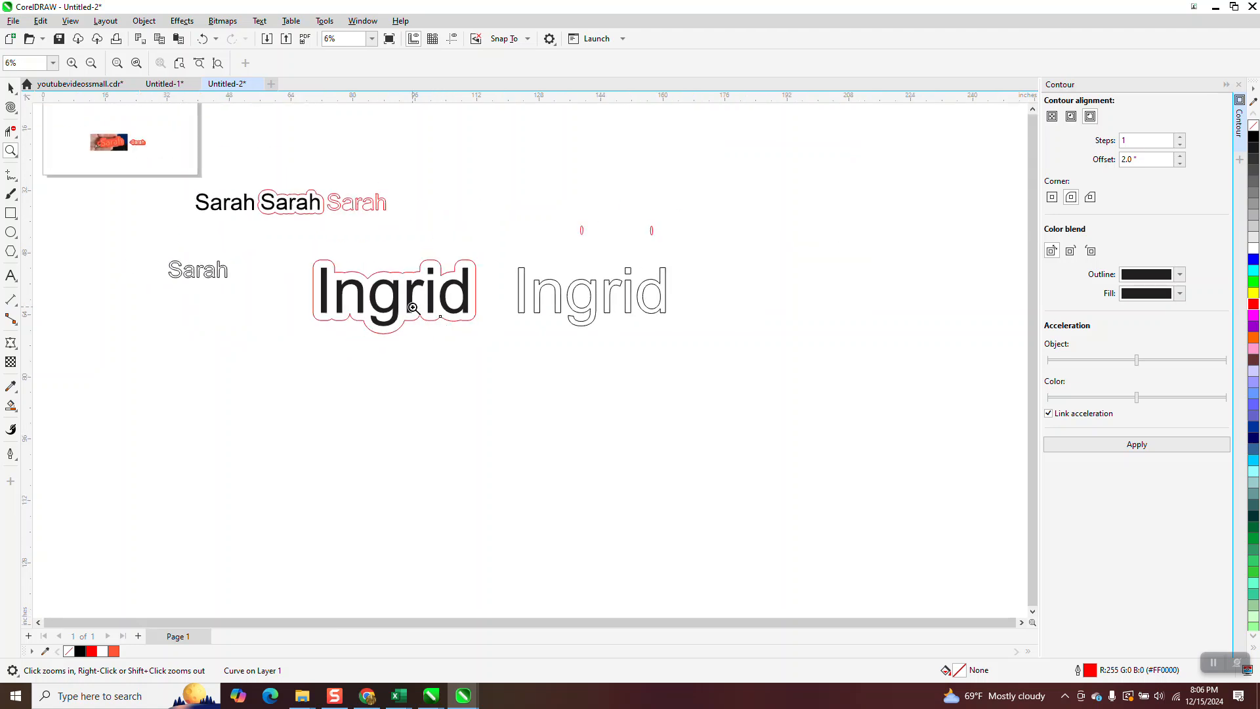